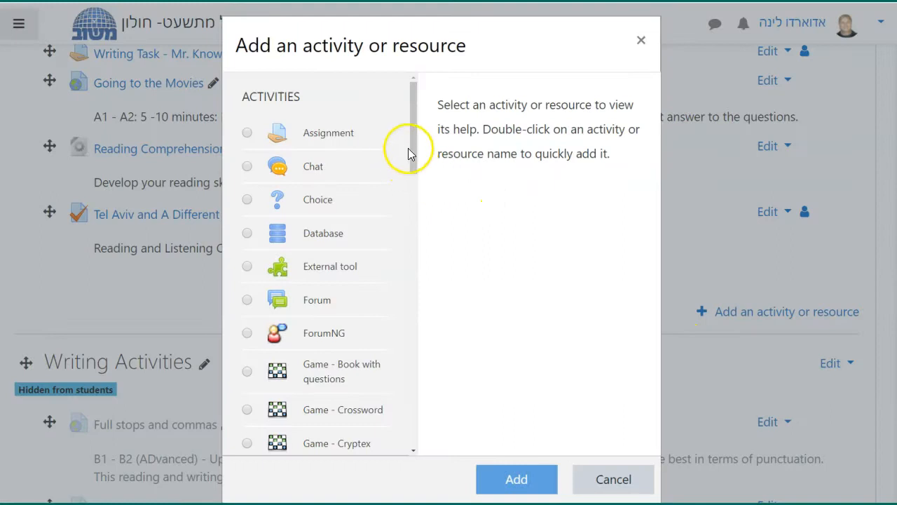
Add a Quiz activity to the course section after reading its help description
{"action": "left_click_drag", "start_coordinate": [414, 151], "coordinate": [418, 331]}
{"action": "left_click", "coordinate": [247, 317]}
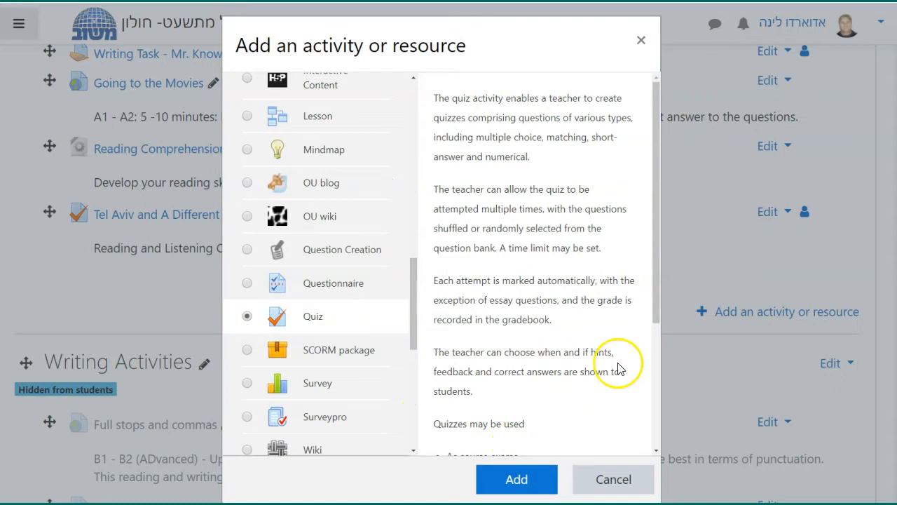
{"action": "left_click_drag", "start_coordinate": [656, 306], "coordinate": [652, 435]}
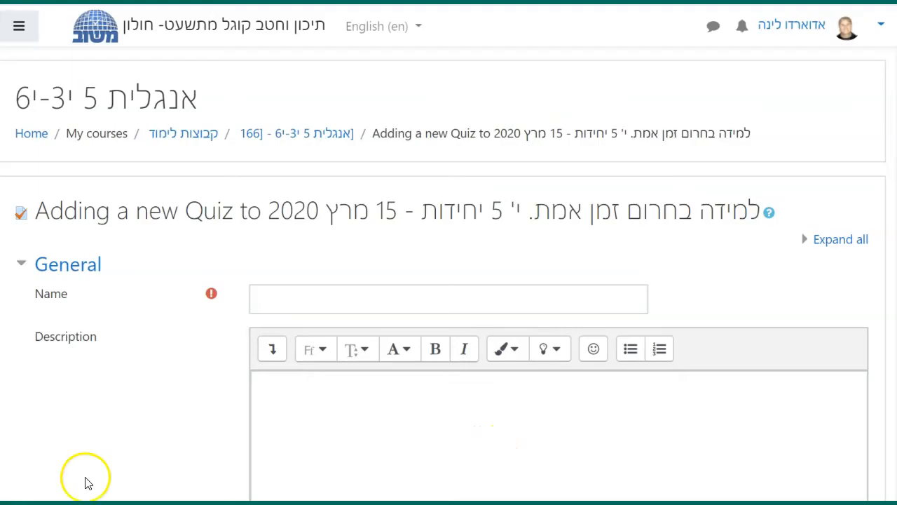
Reveal the description editor's full set of formatting tools and review the new quiz's General settings
{"action": "scroll", "coordinate": [279, 310], "scroll_direction": "down", "scroll_amount": 3}
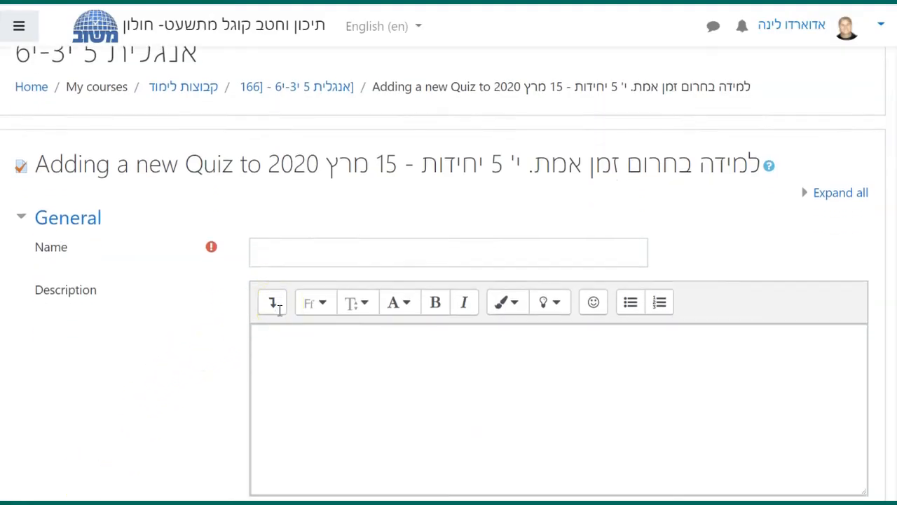
{"action": "scroll", "coordinate": [278, 311], "scroll_direction": "down", "scroll_amount": 1}
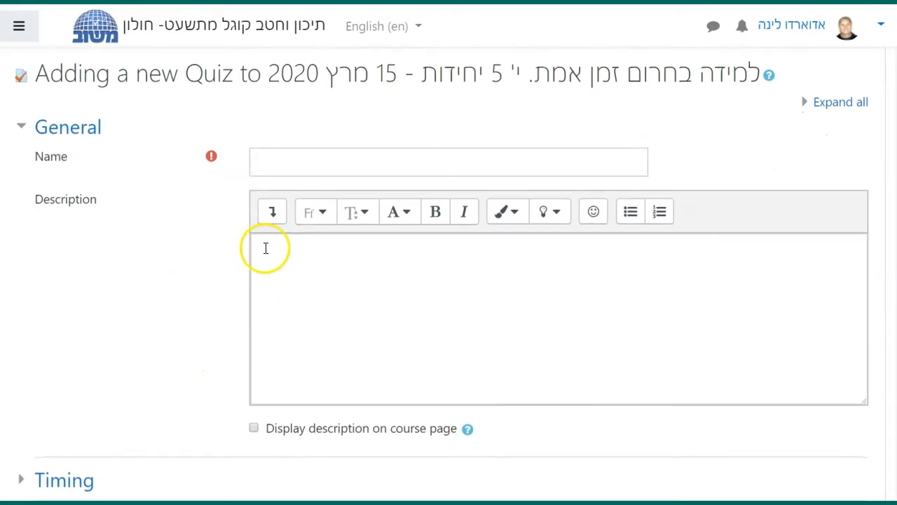
{"action": "left_click", "coordinate": [278, 210]}
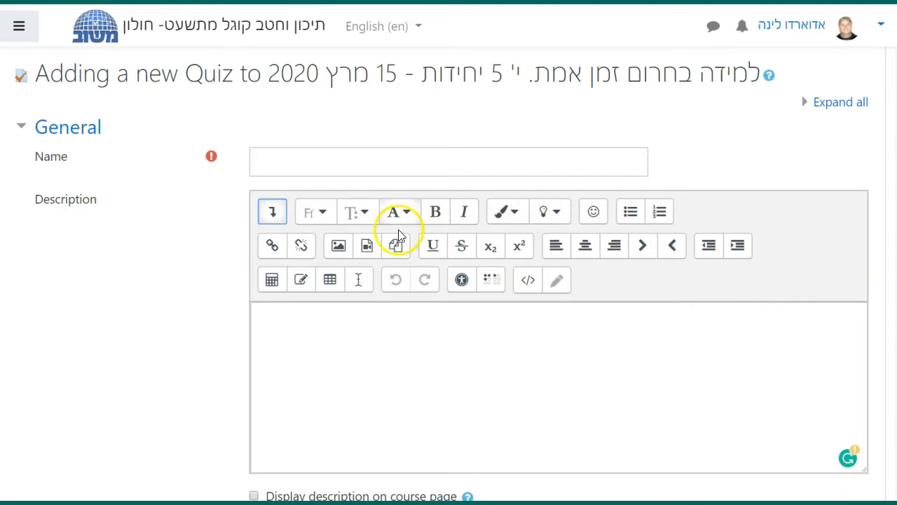
{"action": "scroll", "coordinate": [395, 347], "scroll_direction": "down", "scroll_amount": 2}
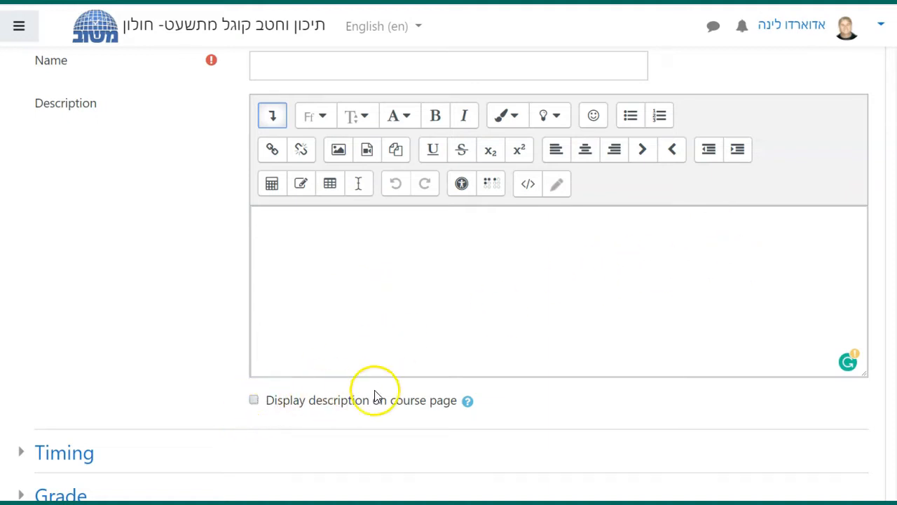
{"action": "scroll", "coordinate": [443, 353], "scroll_direction": "down", "scroll_amount": 2}
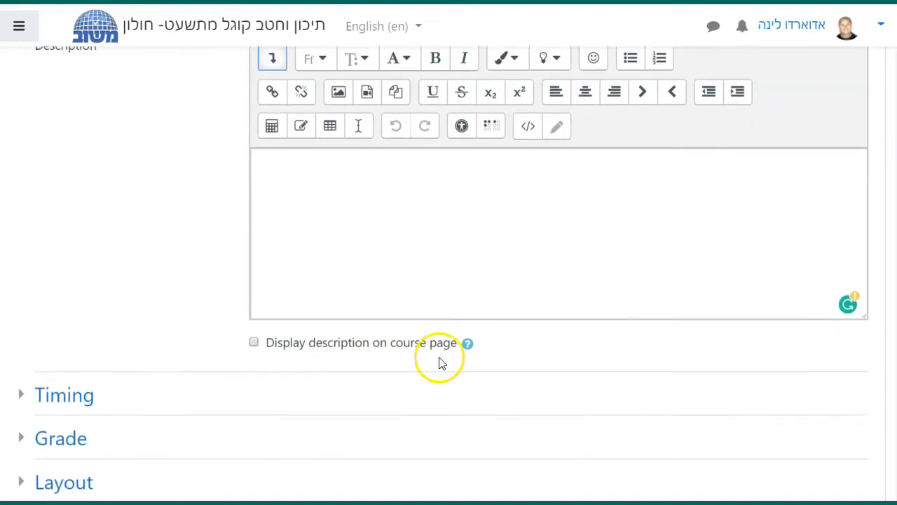
Expand the Timing and Grade sections of the new quiz and review their settings
{"action": "left_click", "coordinate": [83, 321]}
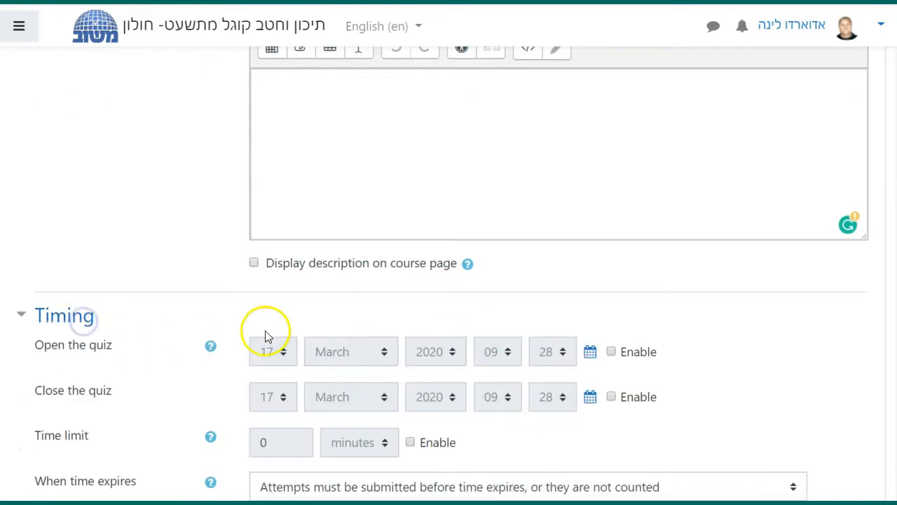
{"action": "scroll", "coordinate": [267, 334], "scroll_direction": "down", "scroll_amount": 1}
{"action": "scroll", "coordinate": [166, 364], "scroll_direction": "down", "scroll_amount": 2}
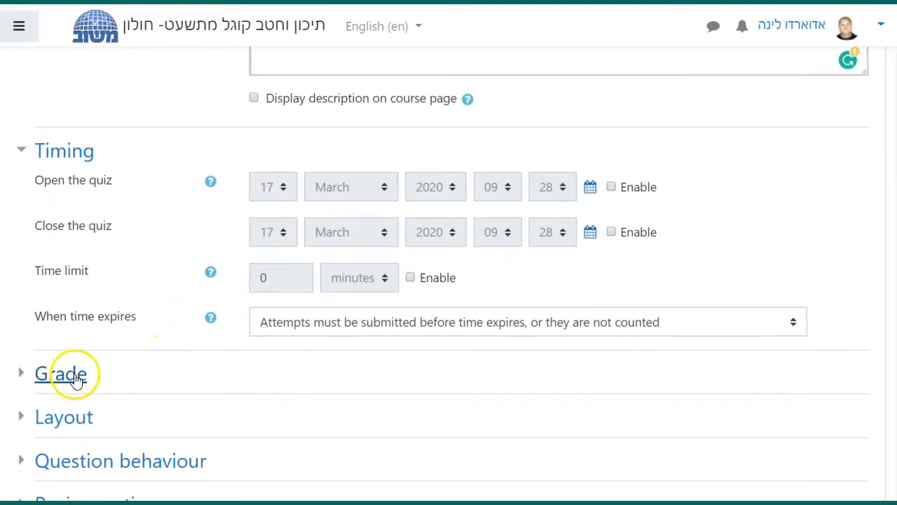
{"action": "left_click", "coordinate": [61, 374]}
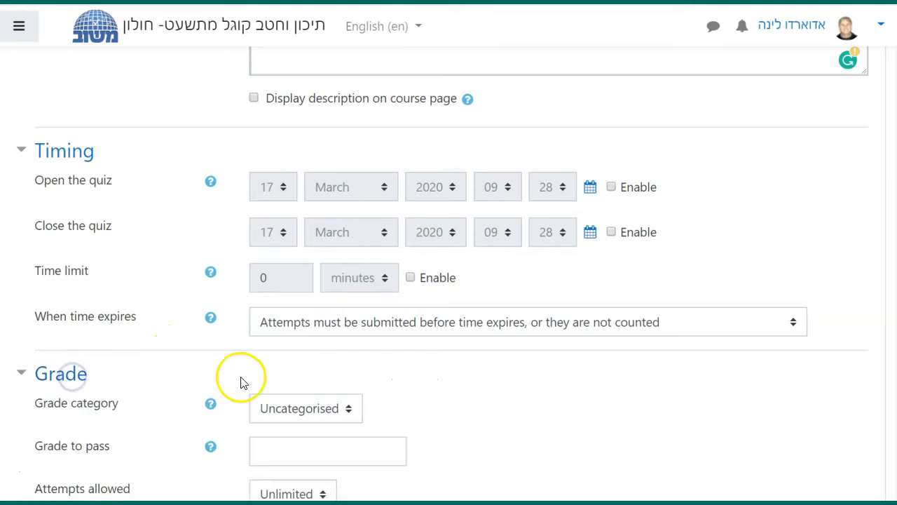
{"action": "scroll", "coordinate": [240, 381], "scroll_direction": "down", "scroll_amount": 3}
{"action": "scroll", "coordinate": [240, 382], "scroll_direction": "down", "scroll_amount": 1}
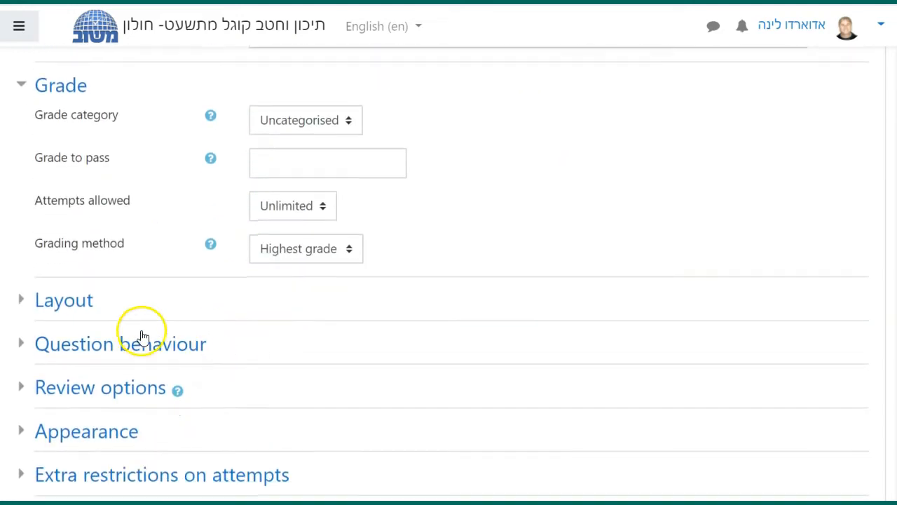
Expand the Layout section and view the available choices for starting a new page
{"action": "left_click", "coordinate": [91, 307]}
{"action": "left_click", "coordinate": [449, 336]}
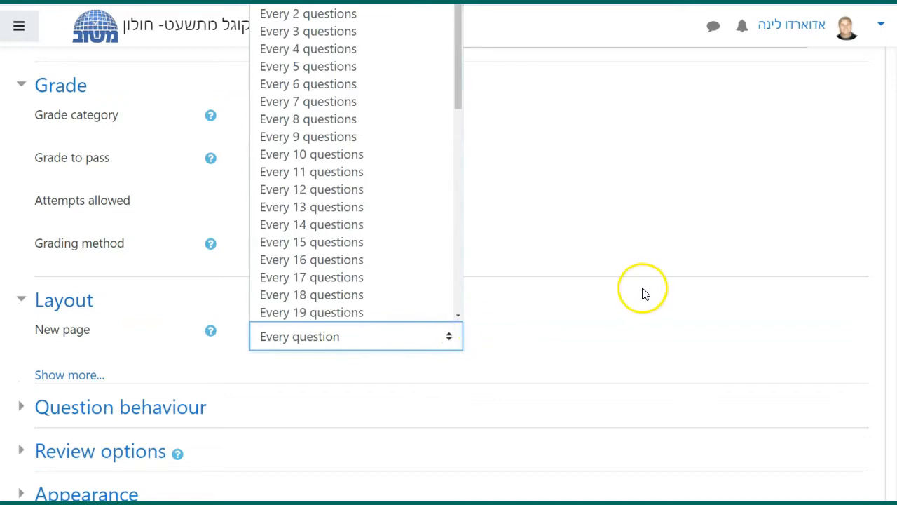
{"action": "scroll", "coordinate": [626, 304], "scroll_direction": "up", "scroll_amount": 2}
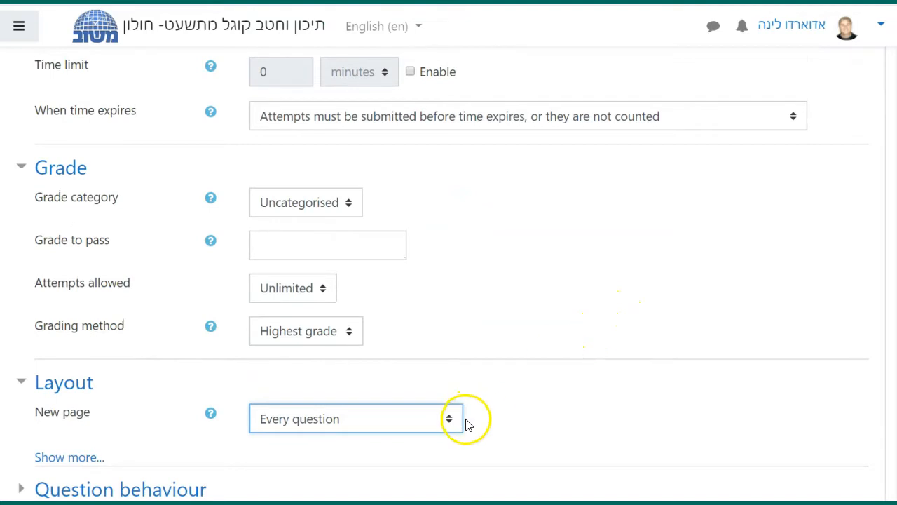
{"action": "scroll", "coordinate": [467, 424], "scroll_direction": "down", "scroll_amount": 4}
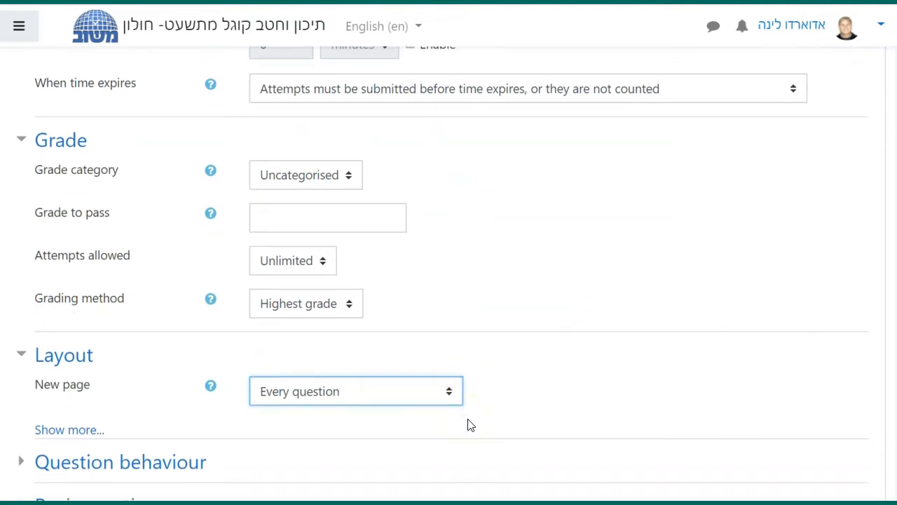
Expand the Question behaviour and Review options sections and look through their settings
{"action": "left_click", "coordinate": [180, 352]}
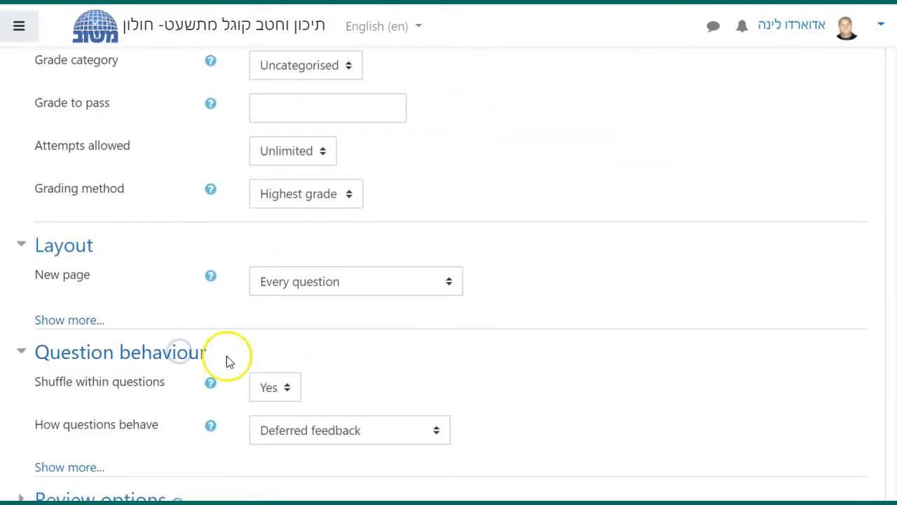
{"action": "scroll", "coordinate": [418, 347], "scroll_direction": "down", "scroll_amount": 2}
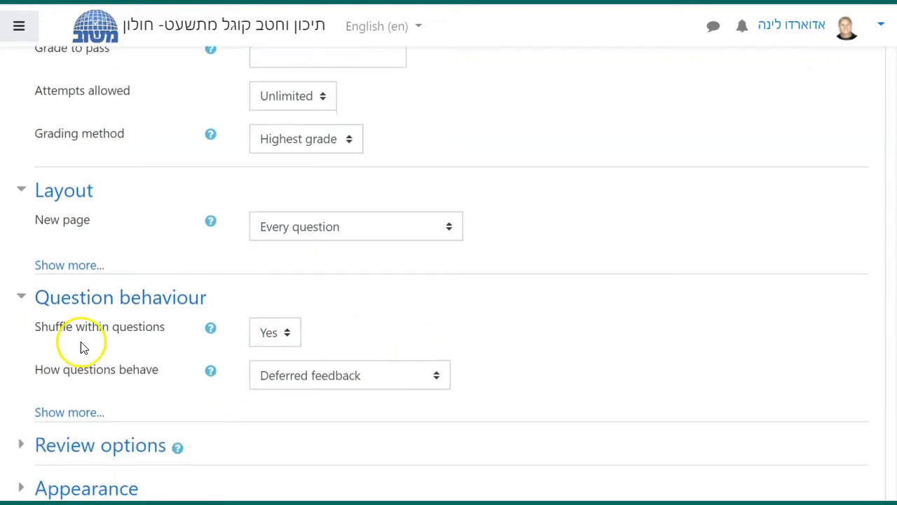
{"action": "scroll", "coordinate": [166, 339], "scroll_direction": "down", "scroll_amount": 2}
{"action": "left_click", "coordinate": [167, 338]}
{"action": "scroll", "coordinate": [168, 334], "scroll_direction": "down", "scroll_amount": 2}
{"action": "scroll", "coordinate": [168, 340], "scroll_direction": "down", "scroll_amount": 10}
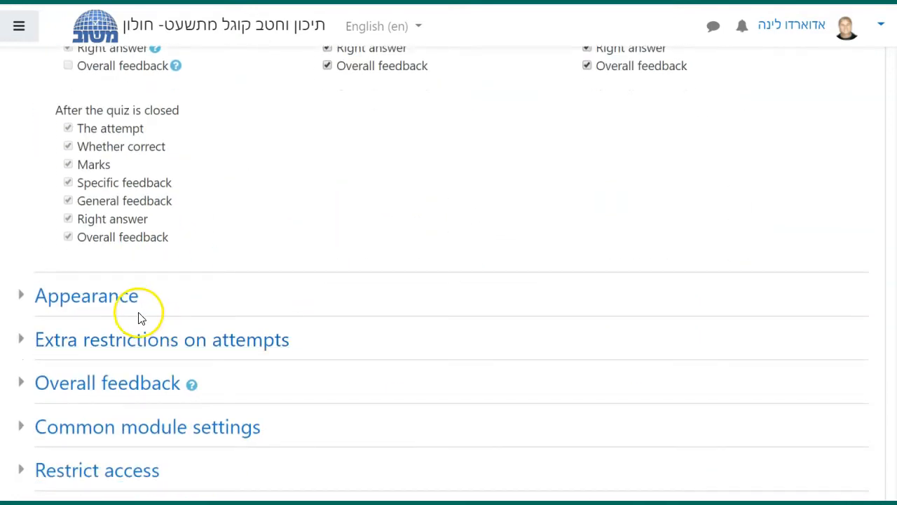
Expand the Appearance section and review the user picture and decimal place settings
{"action": "left_click", "coordinate": [121, 302]}
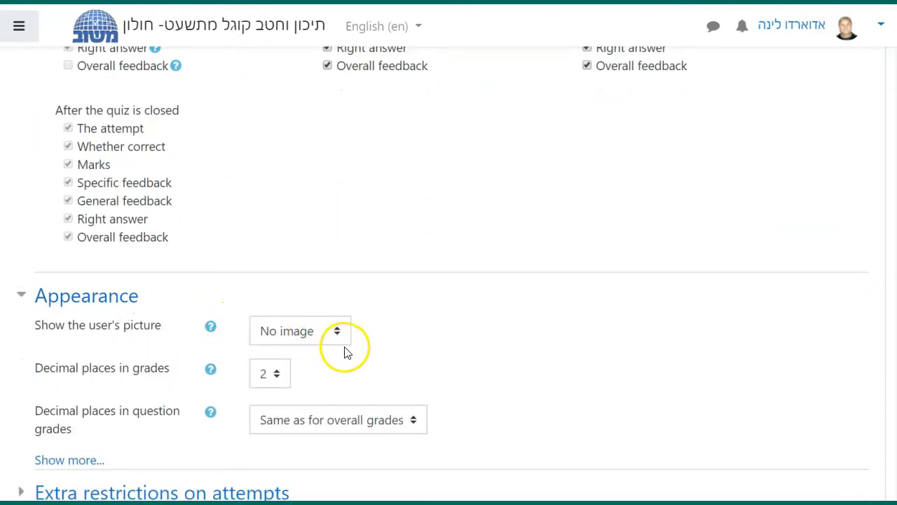
{"action": "scroll", "coordinate": [344, 352], "scroll_direction": "down", "scroll_amount": 5}
{"action": "scroll", "coordinate": [347, 354], "scroll_direction": "down", "scroll_amount": 2}
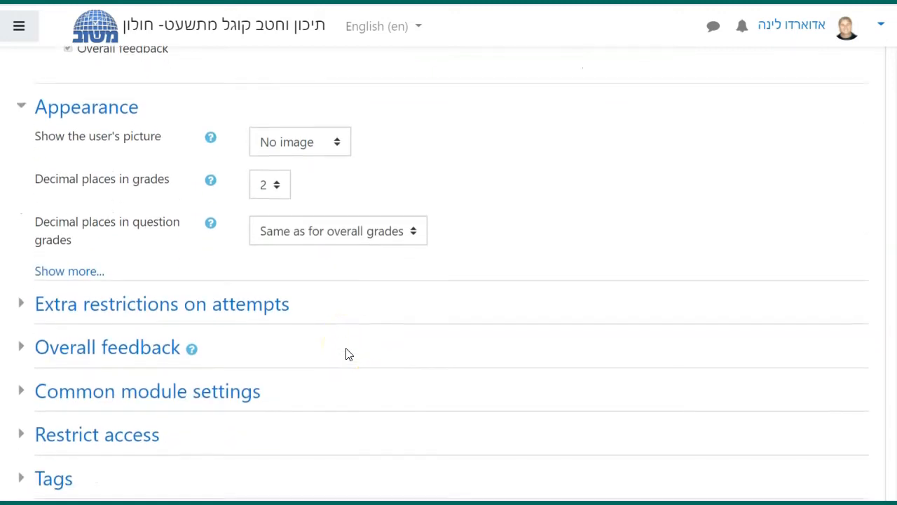
Expand Common module settings and view the Availability choices for the new quiz
{"action": "left_click", "coordinate": [254, 324]}
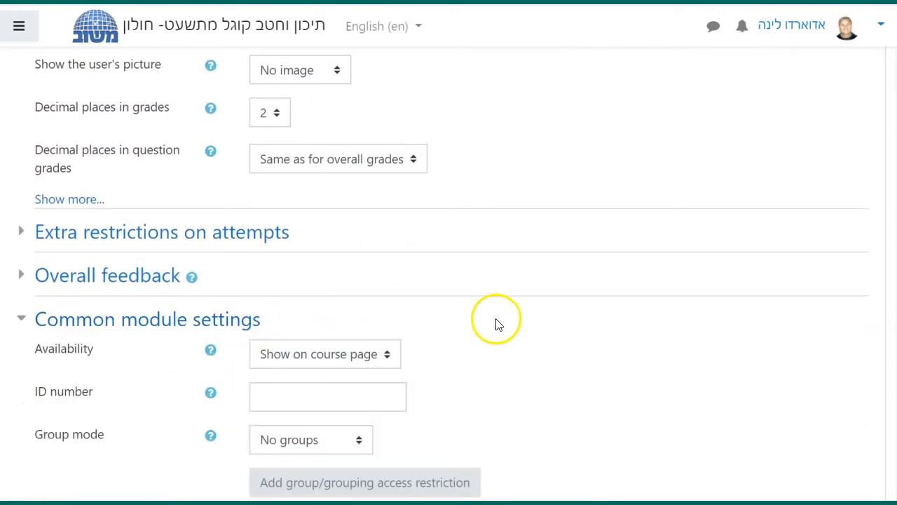
{"action": "scroll", "coordinate": [494, 323], "scroll_direction": "down", "scroll_amount": 2}
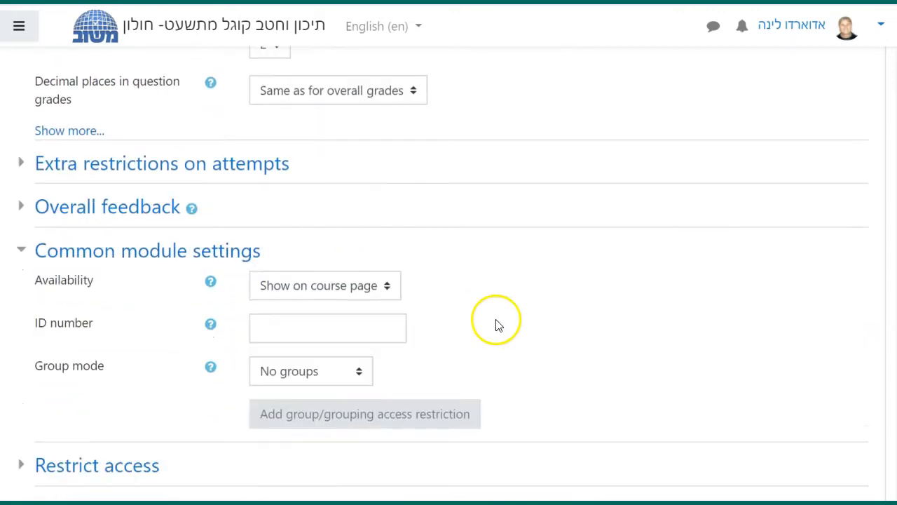
{"action": "left_click", "coordinate": [388, 293]}
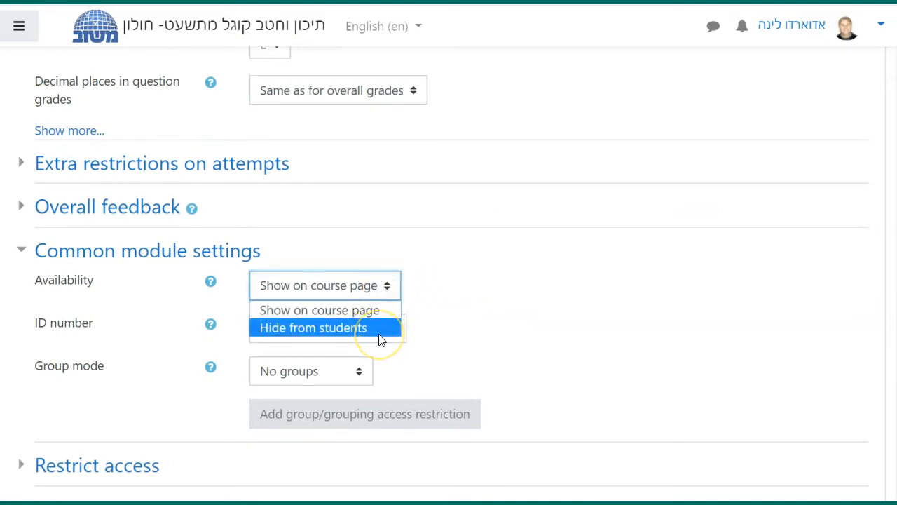
{"action": "scroll", "coordinate": [398, 341], "scroll_direction": "down", "scroll_amount": 5}
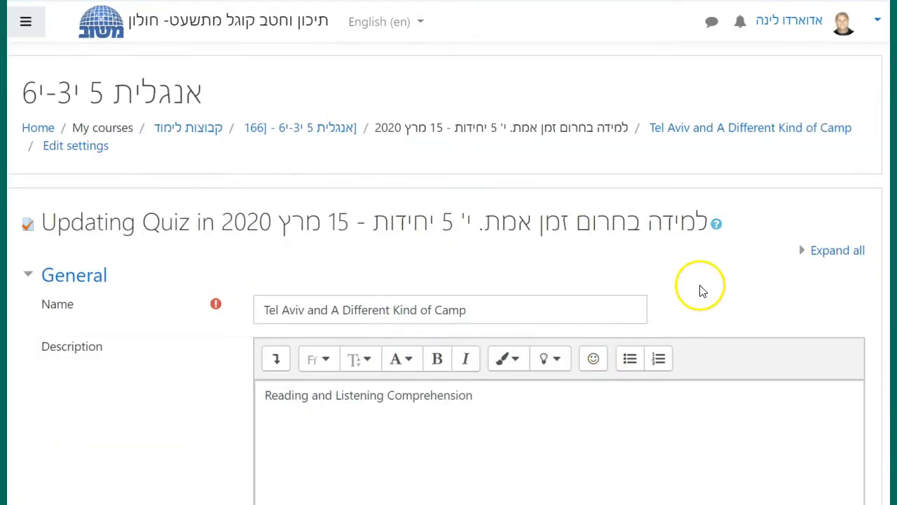
Review the General and Timing settings of the existing quiz "Tel Aviv and A Different Kind of Camp"
{"action": "scroll", "coordinate": [691, 295], "scroll_direction": "down", "scroll_amount": 1}
{"action": "scroll", "coordinate": [701, 292], "scroll_direction": "down", "scroll_amount": 1}
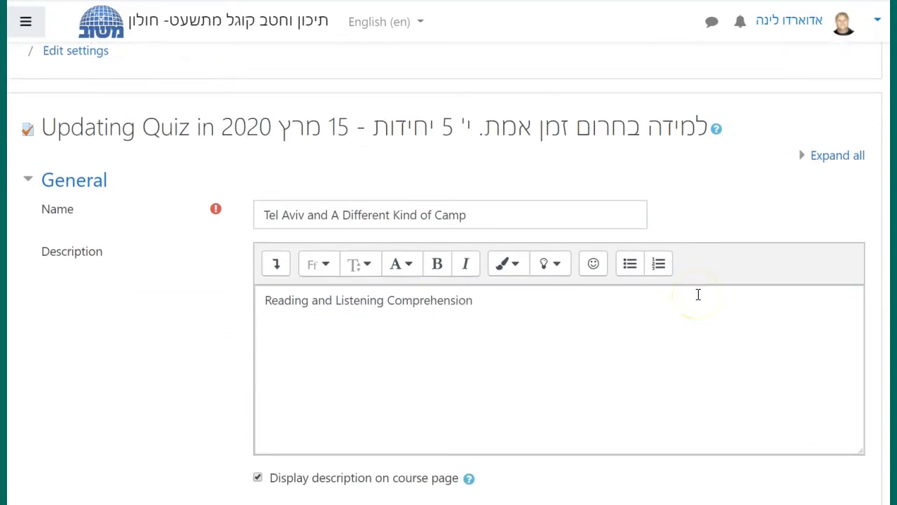
{"action": "scroll", "coordinate": [694, 294], "scroll_direction": "down", "scroll_amount": 2}
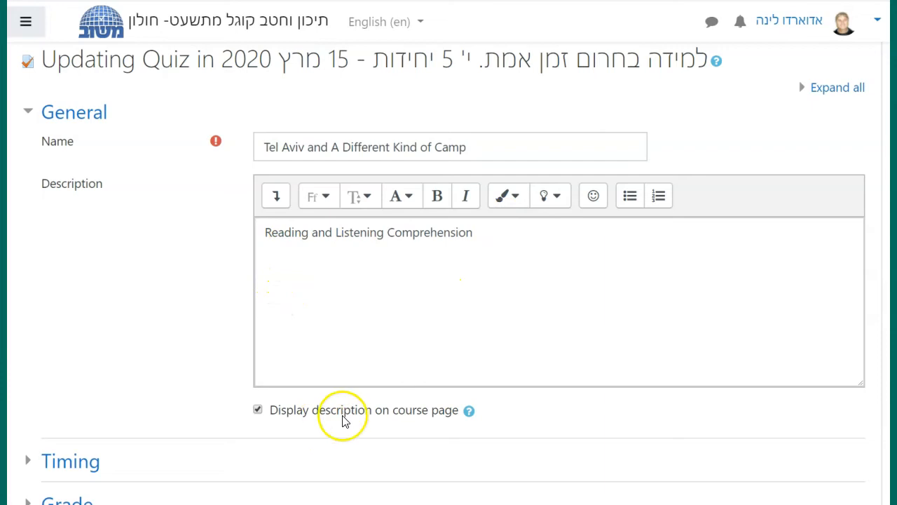
{"action": "scroll", "coordinate": [301, 386], "scroll_direction": "down", "scroll_amount": 2}
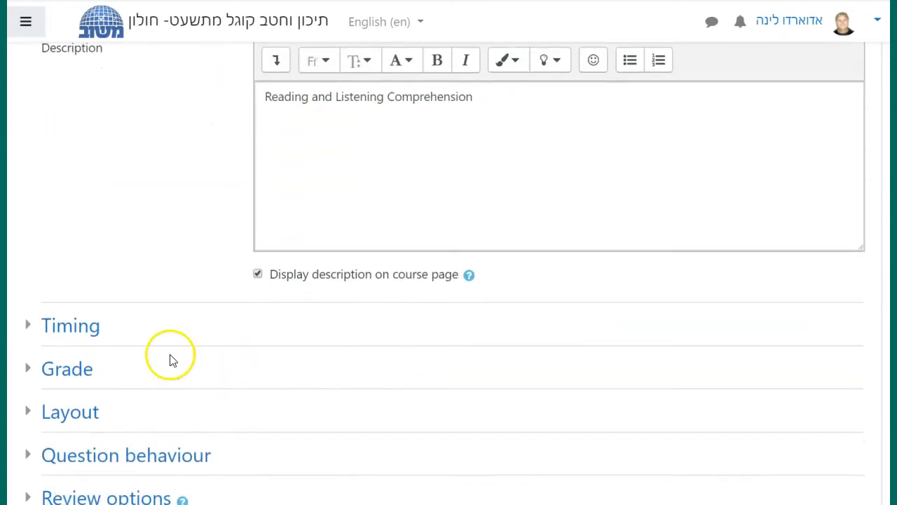
{"action": "left_click", "coordinate": [96, 328]}
{"action": "scroll", "coordinate": [263, 326], "scroll_direction": "down", "scroll_amount": 2}
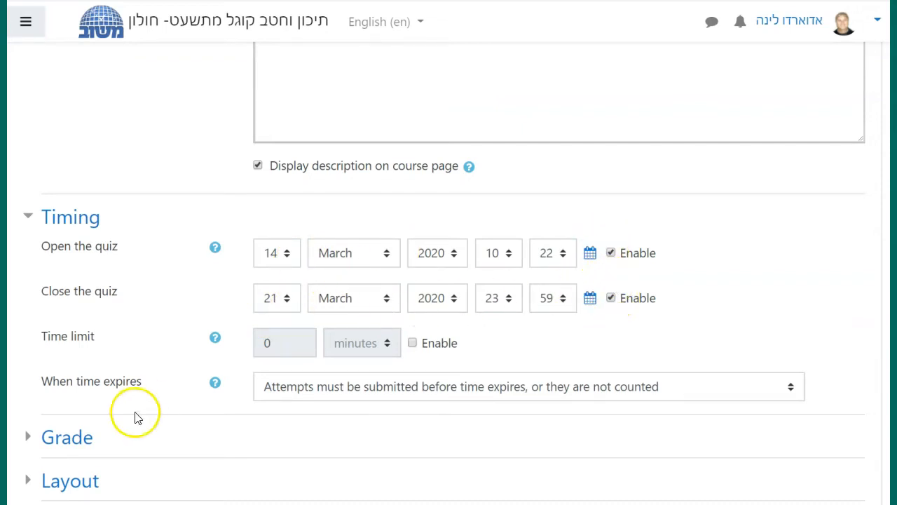
Expand the existing quiz's Grade section and view the choices for attempts allowed, keeping the current selection
{"action": "scroll", "coordinate": [116, 421], "scroll_direction": "down", "scroll_amount": 1}
{"action": "left_click", "coordinate": [70, 372]}
{"action": "scroll", "coordinate": [315, 371], "scroll_direction": "down", "scroll_amount": 1}
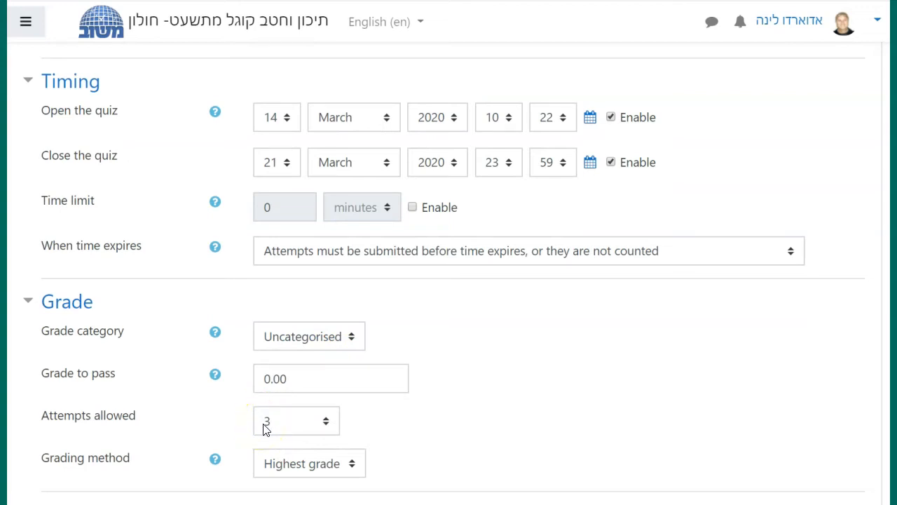
{"action": "scroll", "coordinate": [400, 429], "scroll_direction": "down", "scroll_amount": 2}
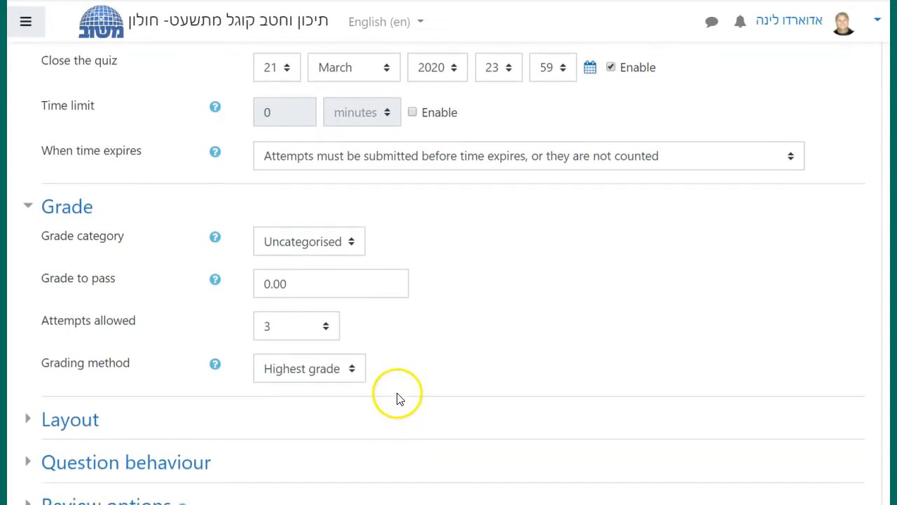
{"action": "left_click", "coordinate": [326, 328]}
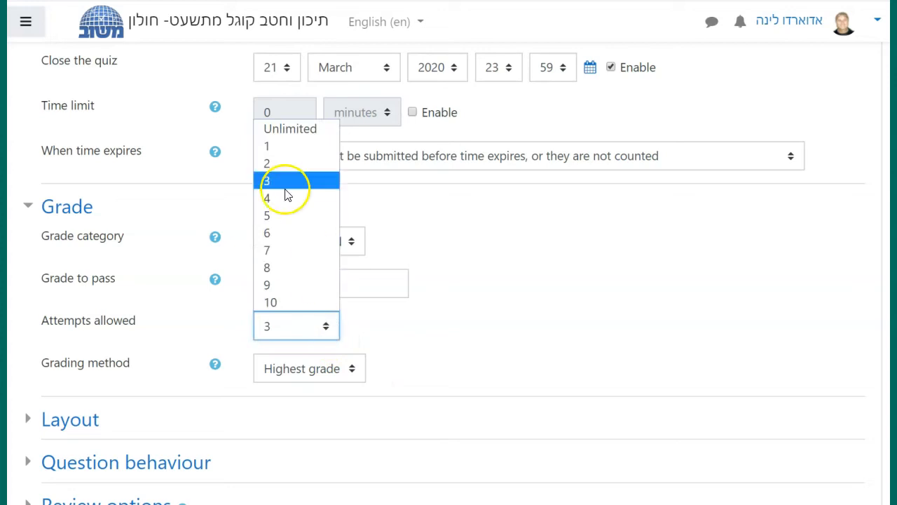
{"action": "left_click", "coordinate": [508, 259]}
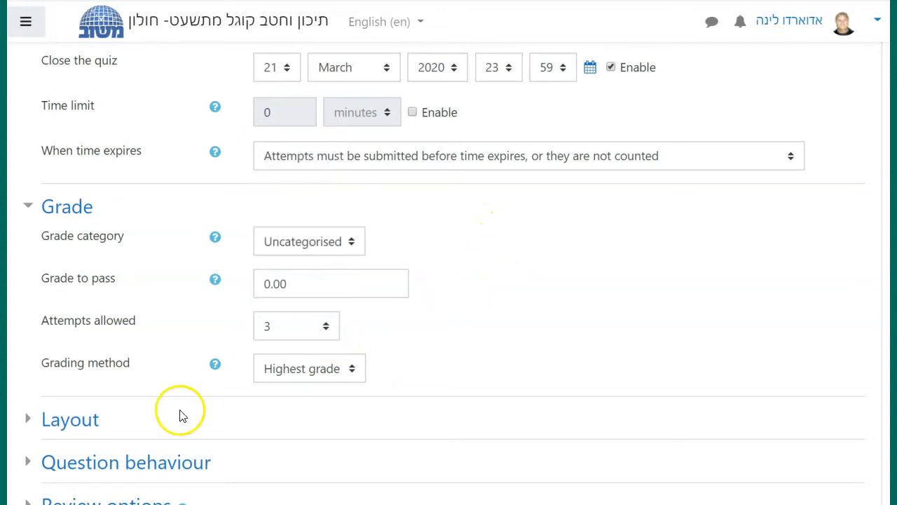
Expand the existing quiz's Layout and Question behaviour sections and review their settings
{"action": "left_click", "coordinate": [102, 427]}
{"action": "scroll", "coordinate": [501, 362], "scroll_direction": "down", "scroll_amount": 2}
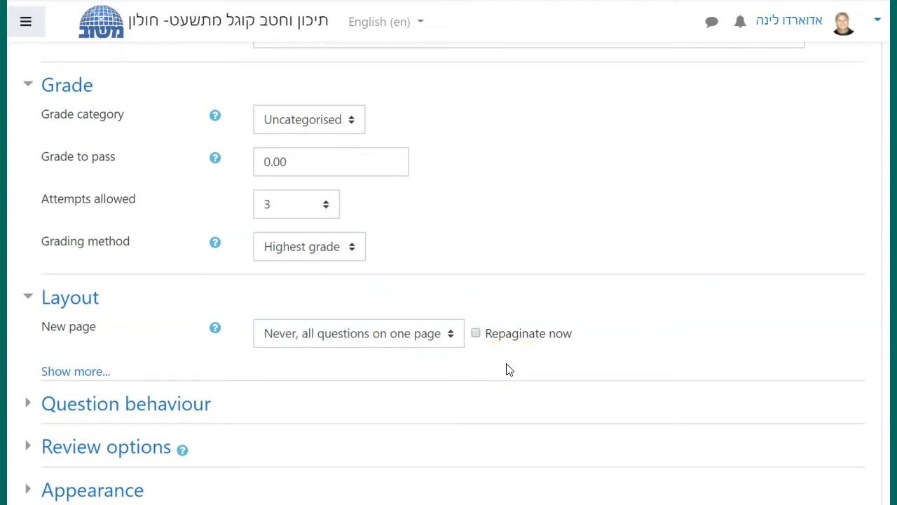
{"action": "scroll", "coordinate": [508, 365], "scroll_direction": "down", "scroll_amount": 1}
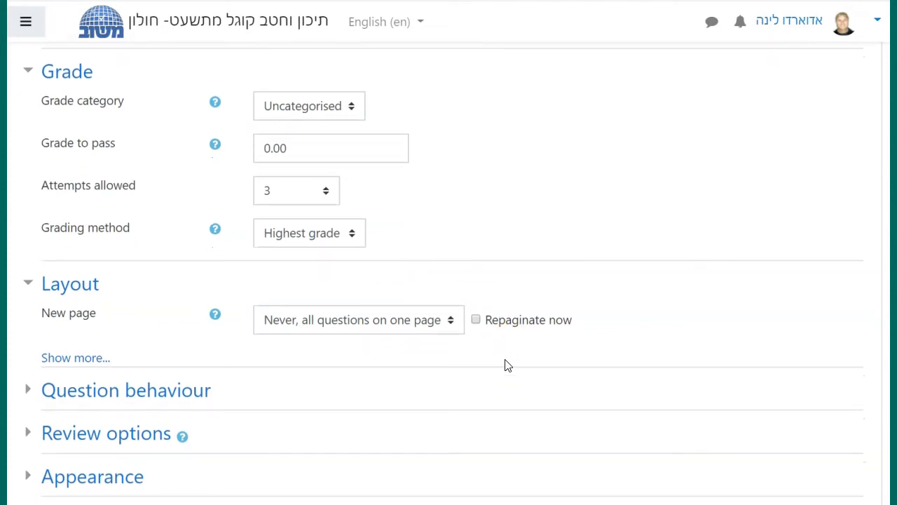
{"action": "scroll", "coordinate": [508, 366], "scroll_direction": "down", "scroll_amount": 3}
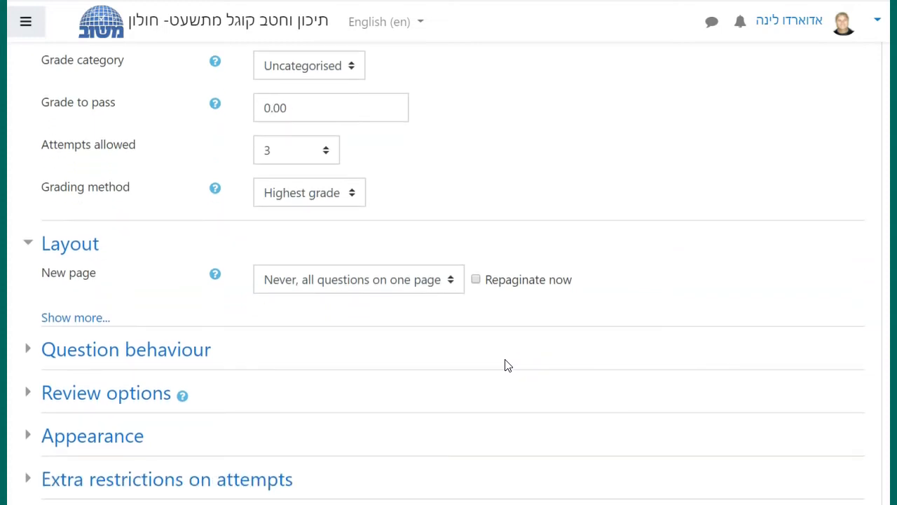
{"action": "scroll", "coordinate": [507, 364], "scroll_direction": "down", "scroll_amount": 3}
{"action": "left_click", "coordinate": [189, 312]}
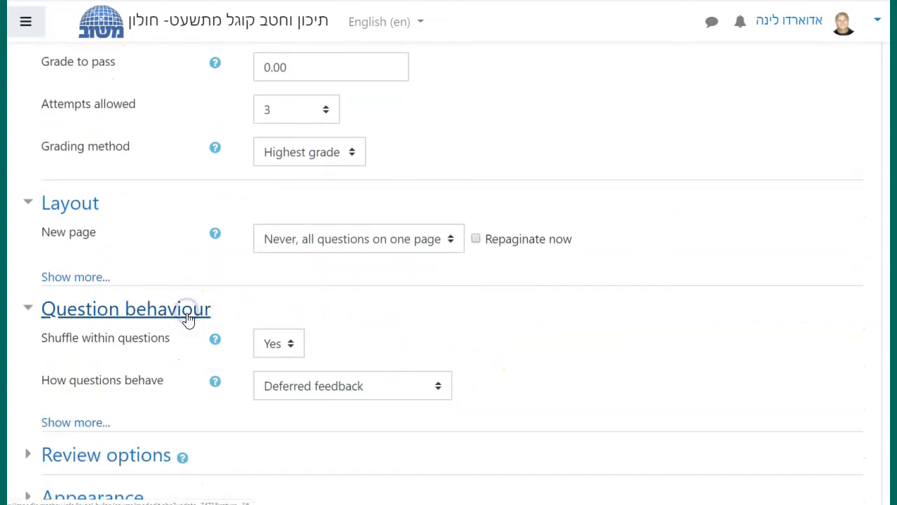
Expand the existing quiz's Appearance section and review its settings along with the remaining section headings
{"action": "scroll", "coordinate": [281, 363], "scroll_direction": "down", "scroll_amount": 5}
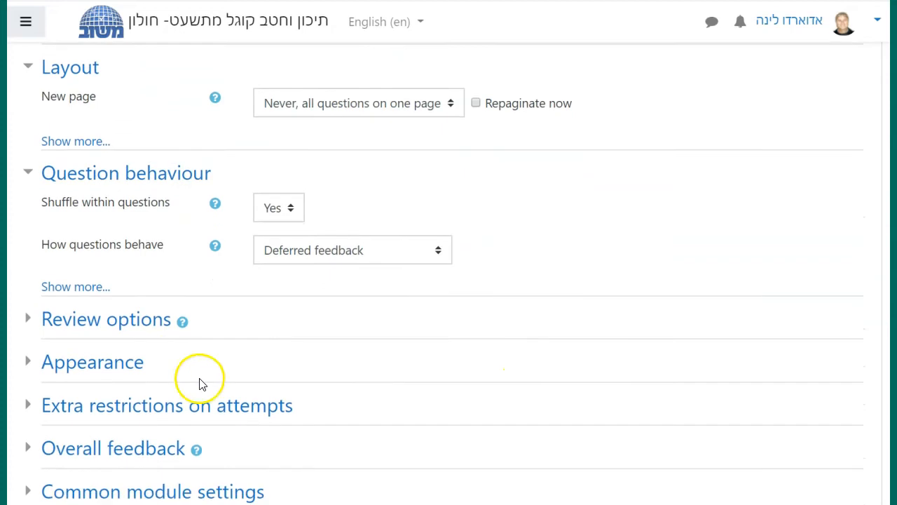
{"action": "left_click", "coordinate": [138, 365]}
{"action": "scroll", "coordinate": [205, 376], "scroll_direction": "down", "scroll_amount": 3}
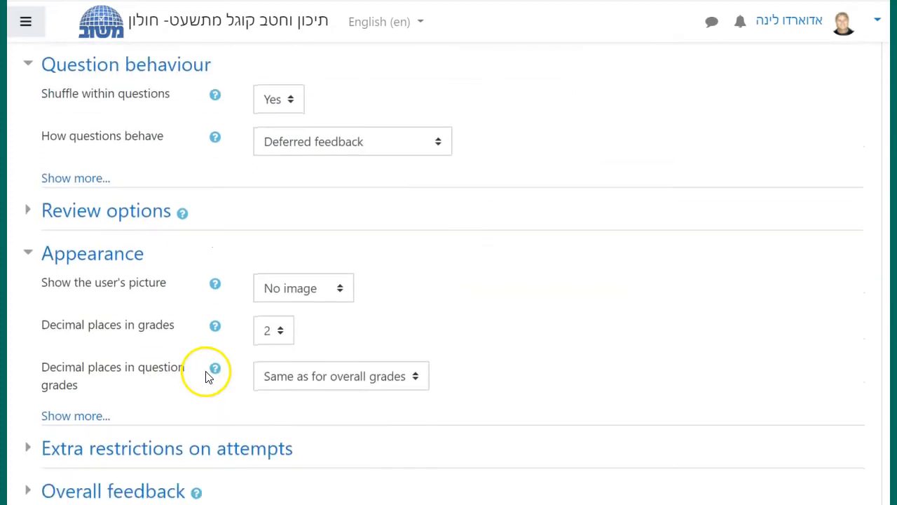
{"action": "scroll", "coordinate": [436, 367], "scroll_direction": "down", "scroll_amount": 3}
{"action": "scroll", "coordinate": [437, 369], "scroll_direction": "down", "scroll_amount": 5}
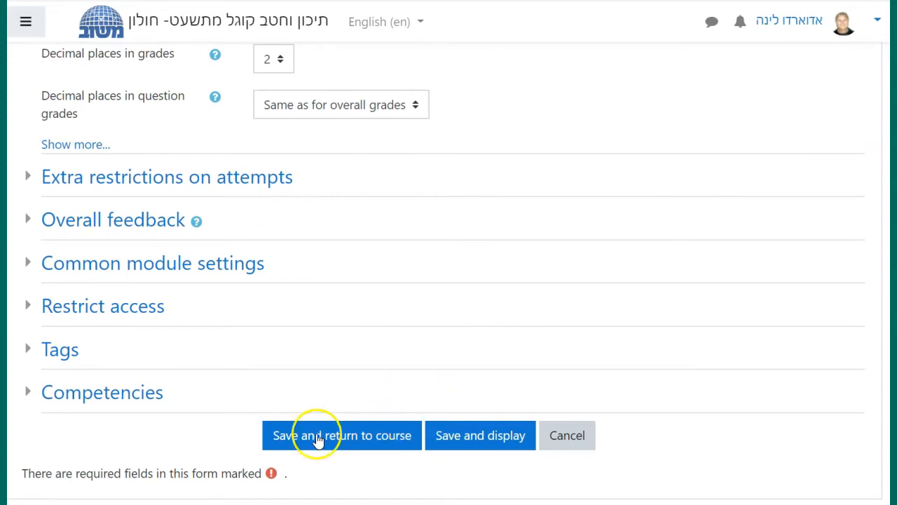
Save and display the existing quiz "Tel Aviv and A Different Kind of Camp" and start its preview
{"action": "left_click", "coordinate": [477, 436]}
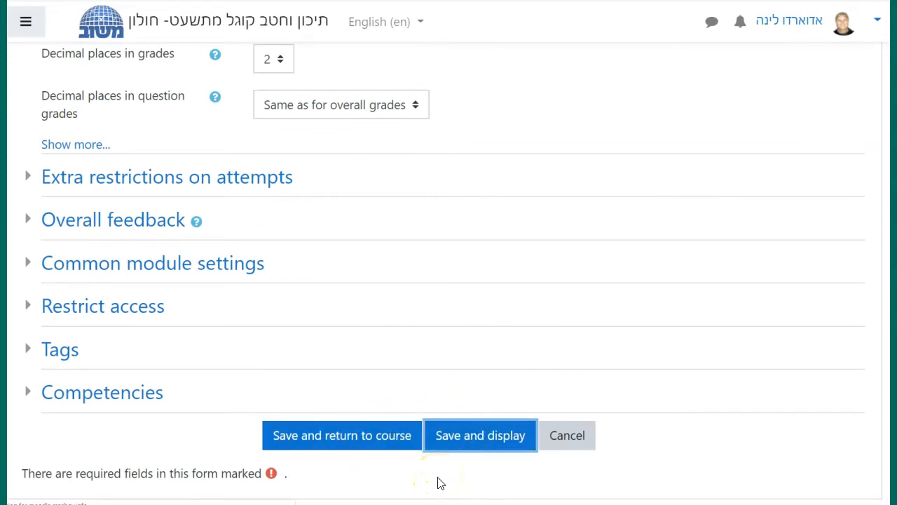
{"action": "scroll", "coordinate": [440, 473], "scroll_direction": "down", "scroll_amount": 2}
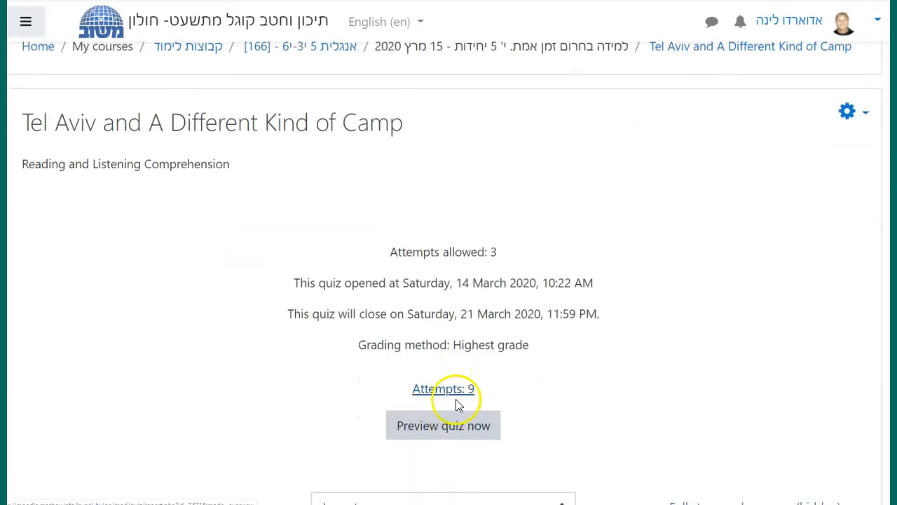
{"action": "left_click", "coordinate": [454, 429]}
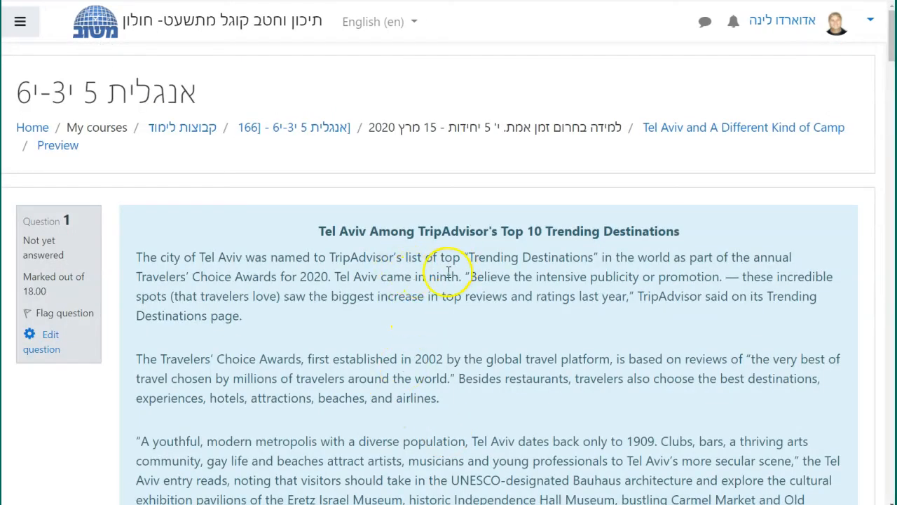
Examine the previewed quiz's reading text and questions, from the multiple-answer question through the sentence completions to the single-choice ones
{"action": "scroll", "coordinate": [286, 286], "scroll_direction": "down", "scroll_amount": 1}
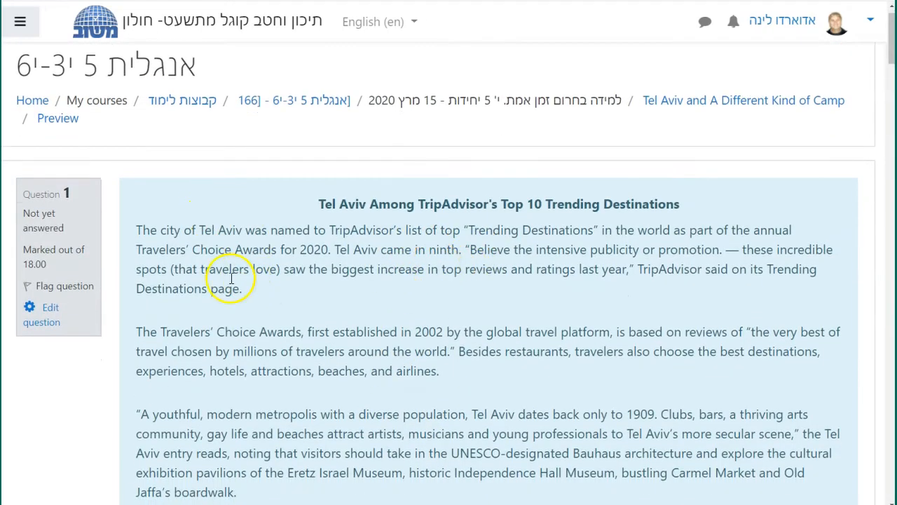
{"action": "scroll", "coordinate": [231, 281], "scroll_direction": "down", "scroll_amount": 5}
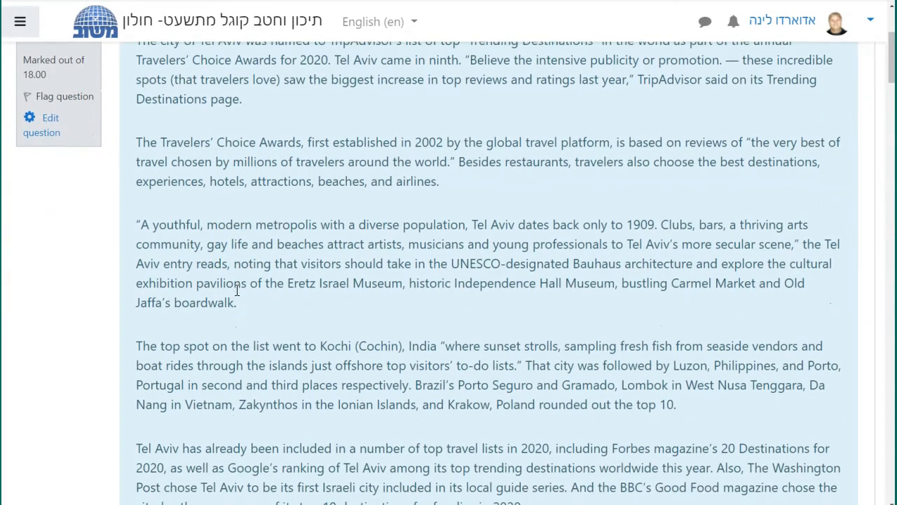
{"action": "scroll", "coordinate": [237, 290], "scroll_direction": "down", "scroll_amount": 7}
{"action": "scroll", "coordinate": [236, 290], "scroll_direction": "down", "scroll_amount": 7}
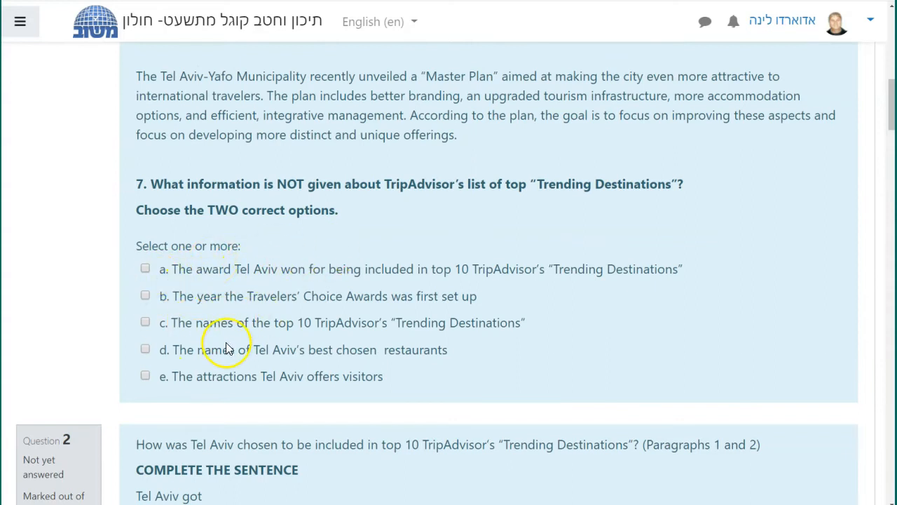
{"action": "scroll", "coordinate": [188, 324], "scroll_direction": "down", "scroll_amount": 3}
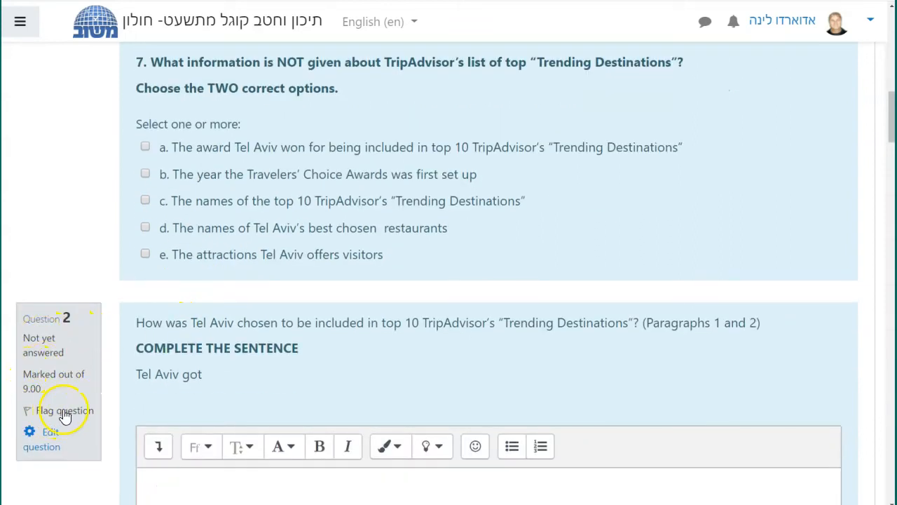
{"action": "scroll", "coordinate": [56, 403], "scroll_direction": "down", "scroll_amount": 2}
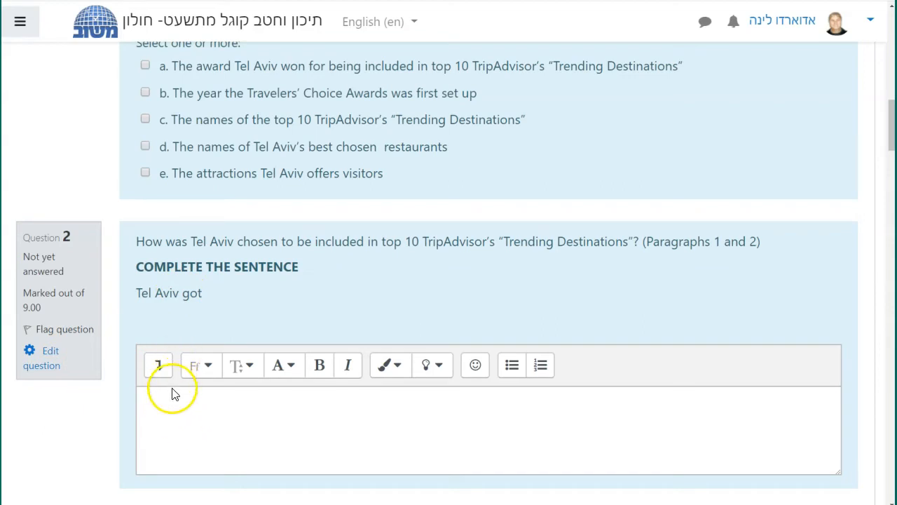
{"action": "scroll", "coordinate": [162, 410], "scroll_direction": "down", "scroll_amount": 4}
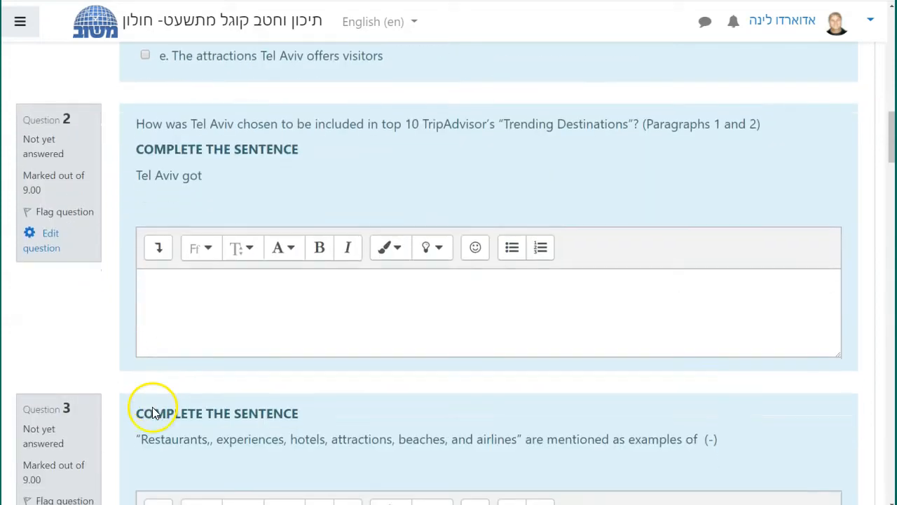
{"action": "scroll", "coordinate": [152, 396], "scroll_direction": "down", "scroll_amount": 1}
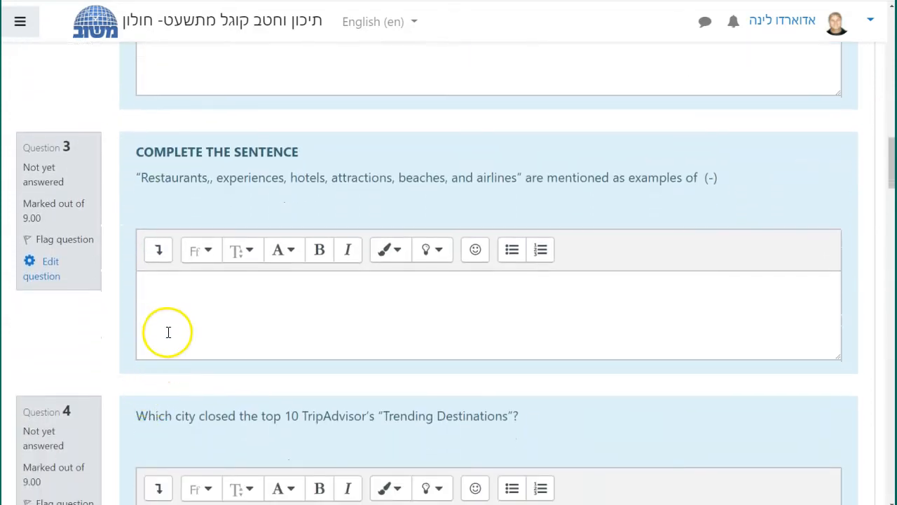
{"action": "scroll", "coordinate": [225, 286], "scroll_direction": "down", "scroll_amount": 1}
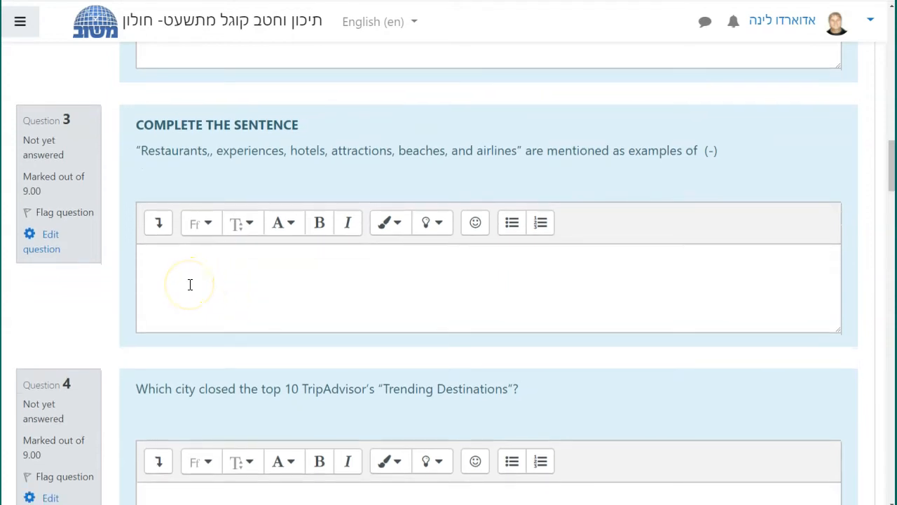
{"action": "scroll", "coordinate": [248, 297], "scroll_direction": "down", "scroll_amount": 5}
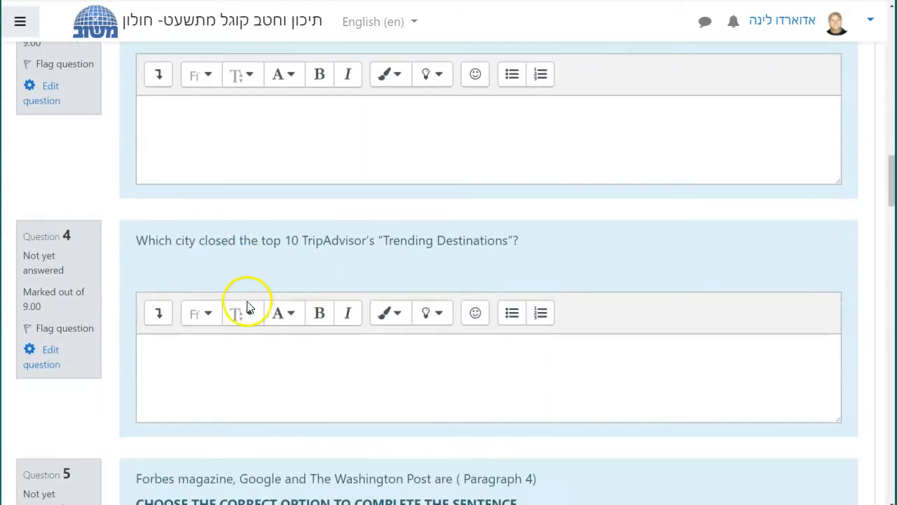
{"action": "scroll", "coordinate": [246, 306], "scroll_direction": "down", "scroll_amount": 2}
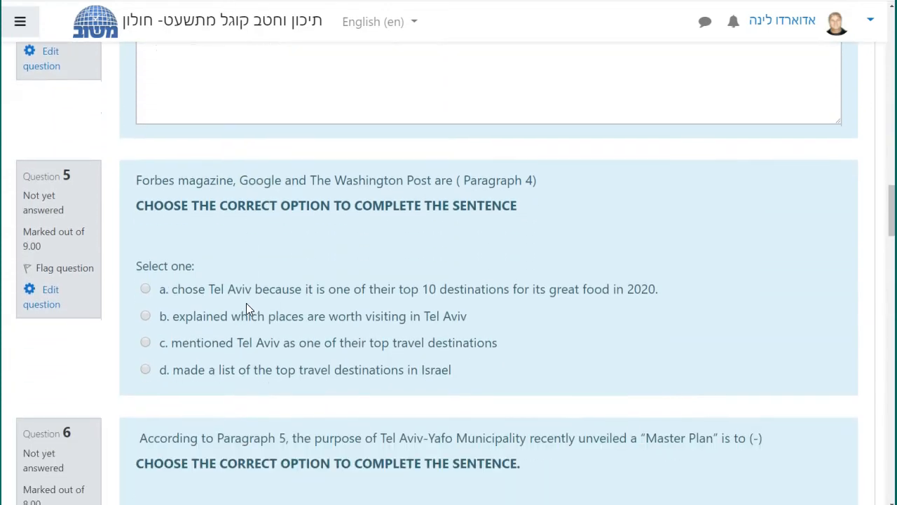
{"action": "scroll", "coordinate": [256, 317], "scroll_direction": "down", "scroll_amount": 3}
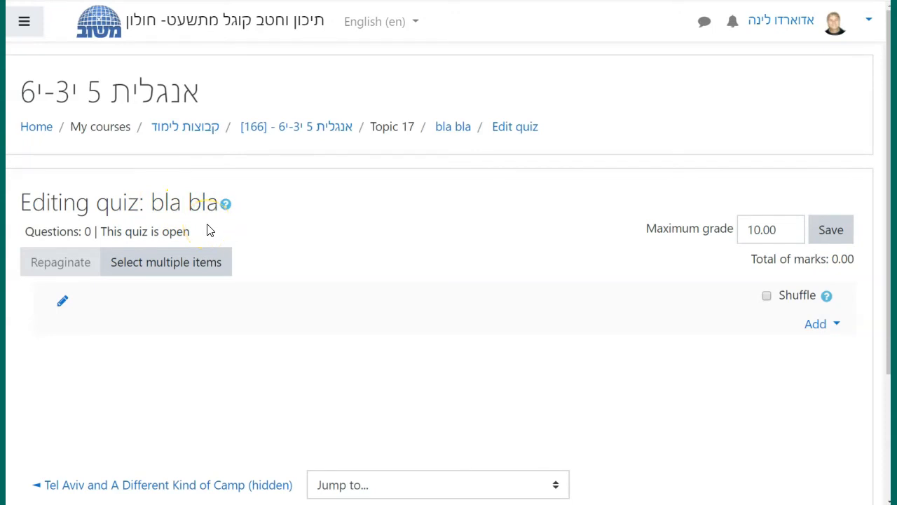
Set the maximum grade of the quiz "bla bla" to 100.00 and save it
{"action": "left_click", "coordinate": [762, 230]}
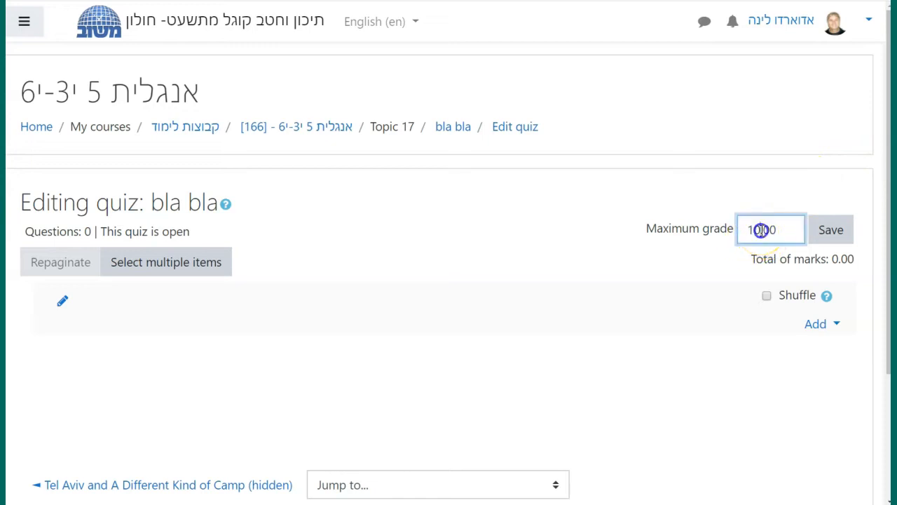
{"action": "left_click", "coordinate": [834, 232]}
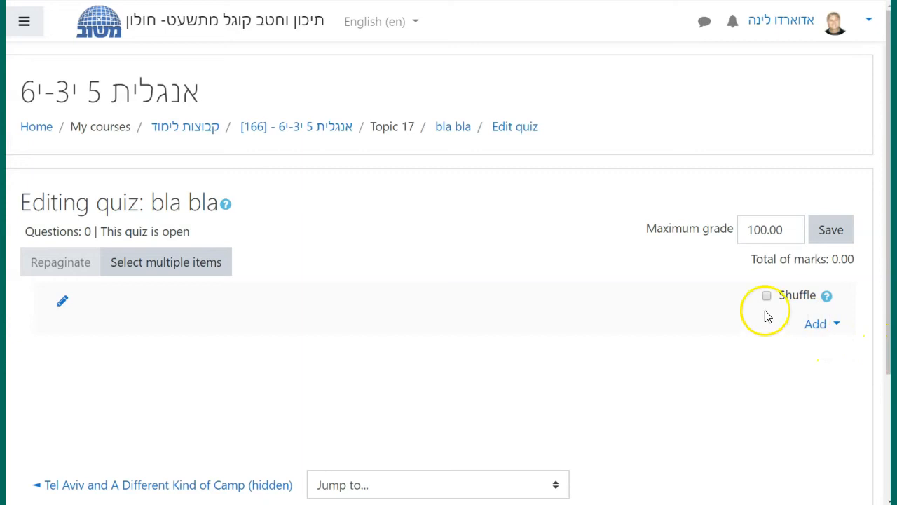
Start adding a new question to the quiz and read the descriptions of the Essay, Matching and Multiple choice types
{"action": "left_click", "coordinate": [815, 325]}
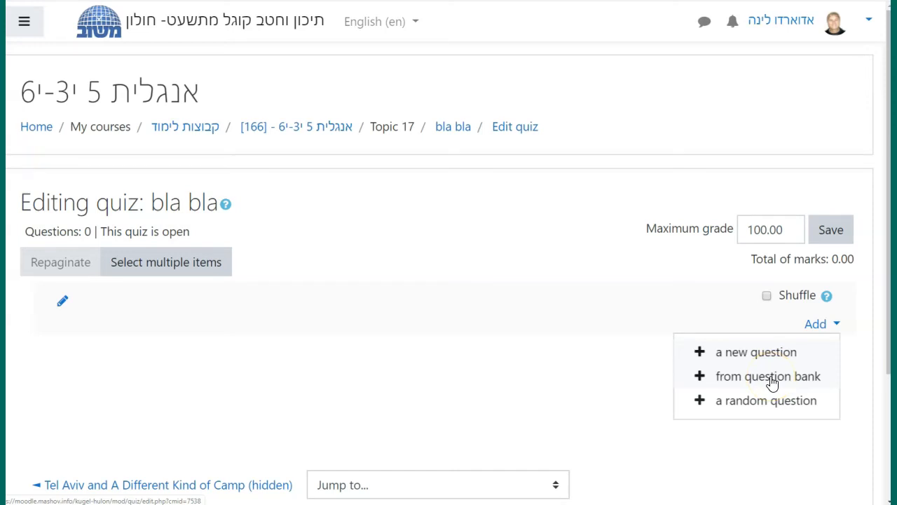
{"action": "left_click", "coordinate": [767, 412]}
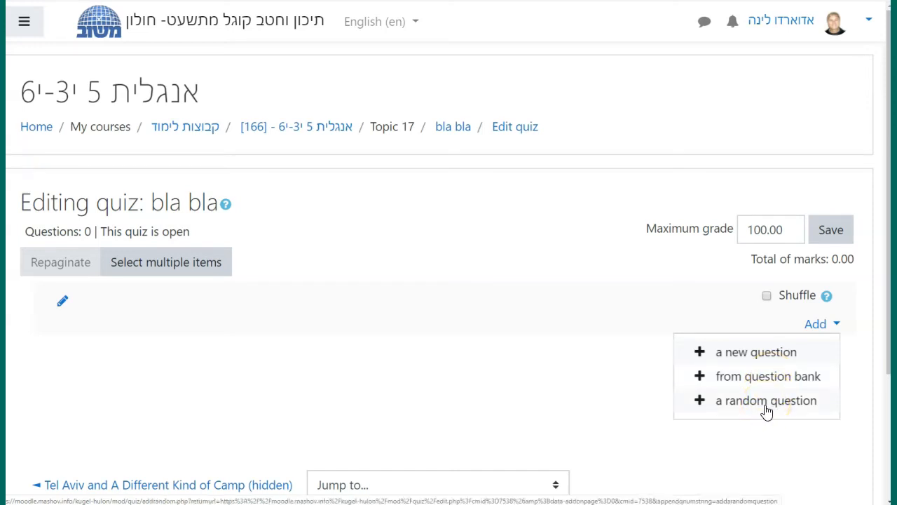
{"action": "left_click", "coordinate": [762, 354]}
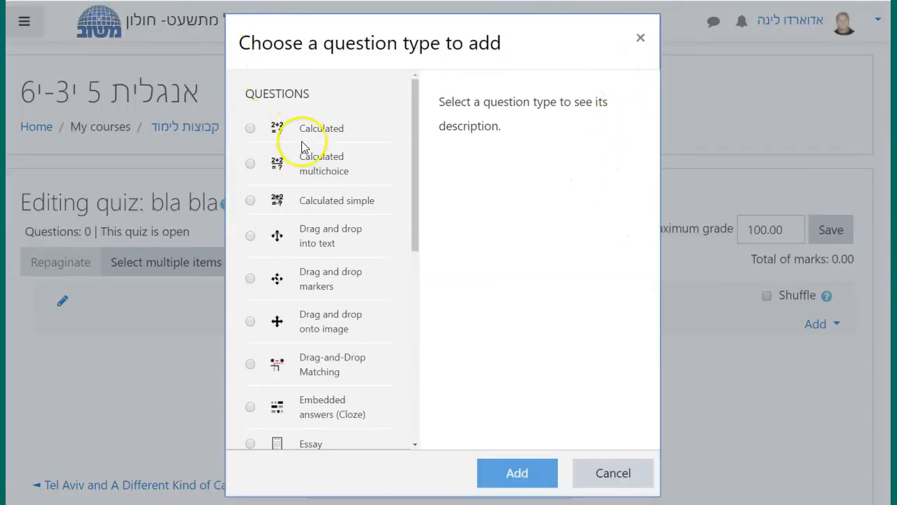
{"action": "left_click_drag", "start_coordinate": [415, 172], "coordinate": [413, 232]}
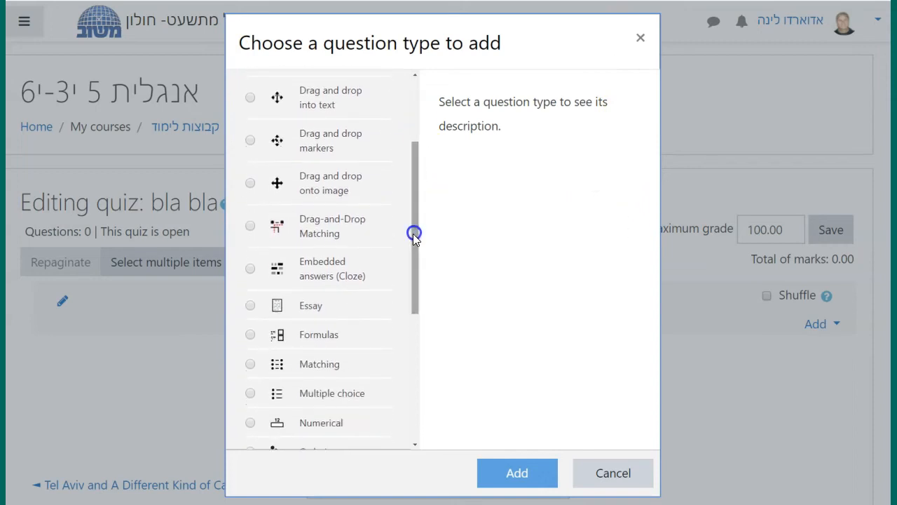
{"action": "left_click", "coordinate": [251, 306]}
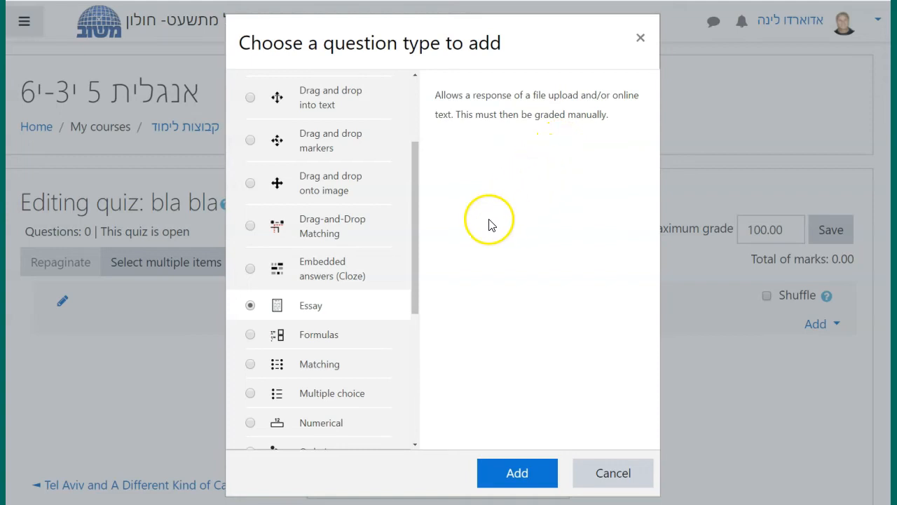
{"action": "left_click", "coordinate": [249, 364]}
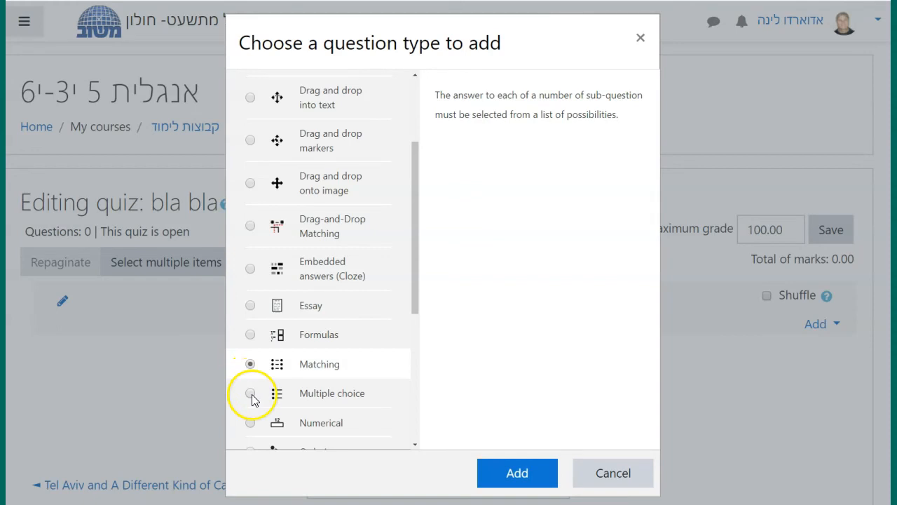
{"action": "left_click", "coordinate": [250, 395]}
Choose Short answer as the question type and add the question to the quiz
{"action": "left_click_drag", "start_coordinate": [414, 288], "coordinate": [412, 408]}
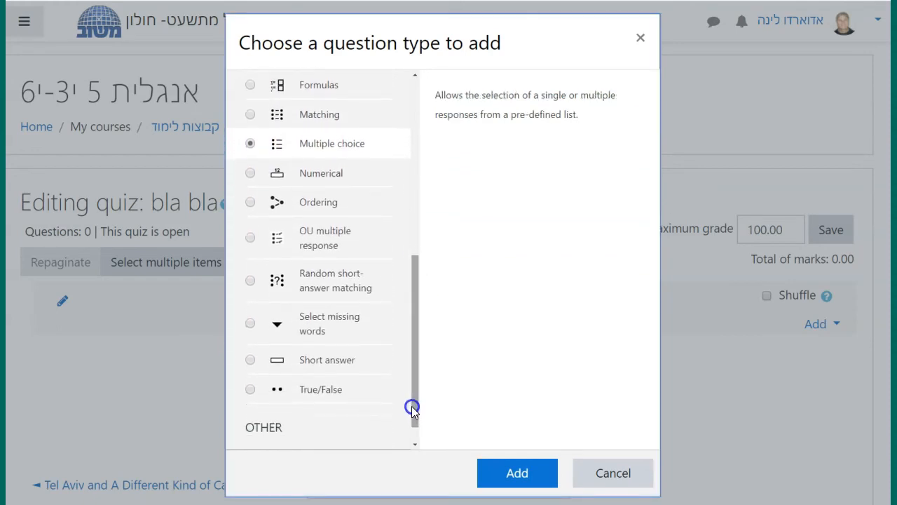
{"action": "left_click", "coordinate": [250, 360]}
{"action": "left_click", "coordinate": [490, 472]}
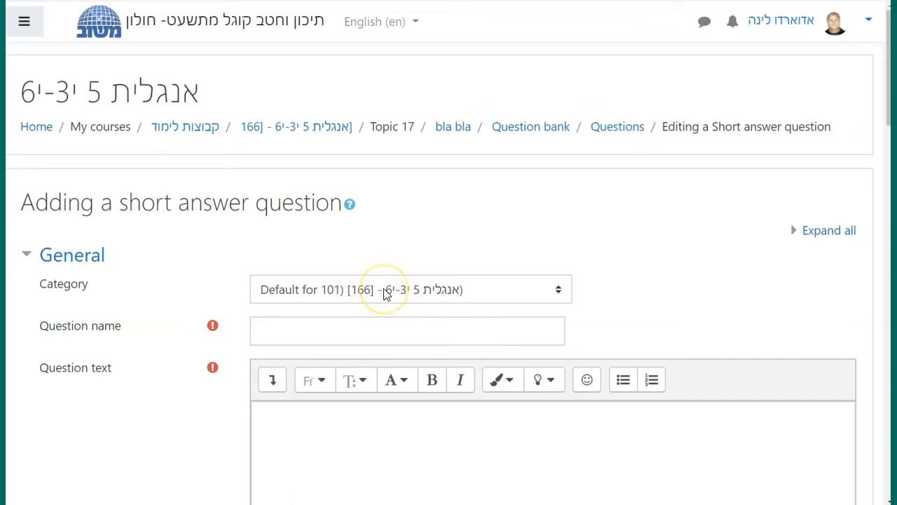
Set the short answer question's default mark to 5
{"action": "scroll", "coordinate": [384, 294], "scroll_direction": "down", "scroll_amount": 3}
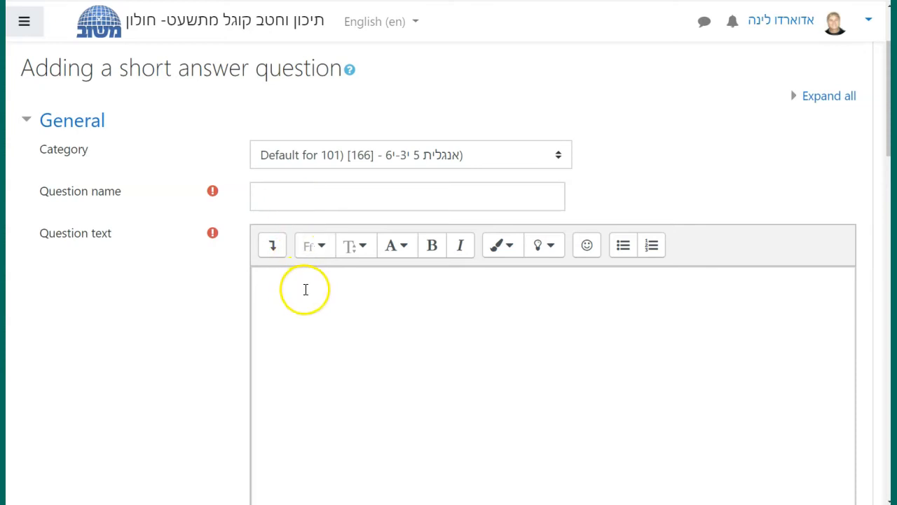
{"action": "scroll", "coordinate": [305, 289], "scroll_direction": "down", "scroll_amount": 2}
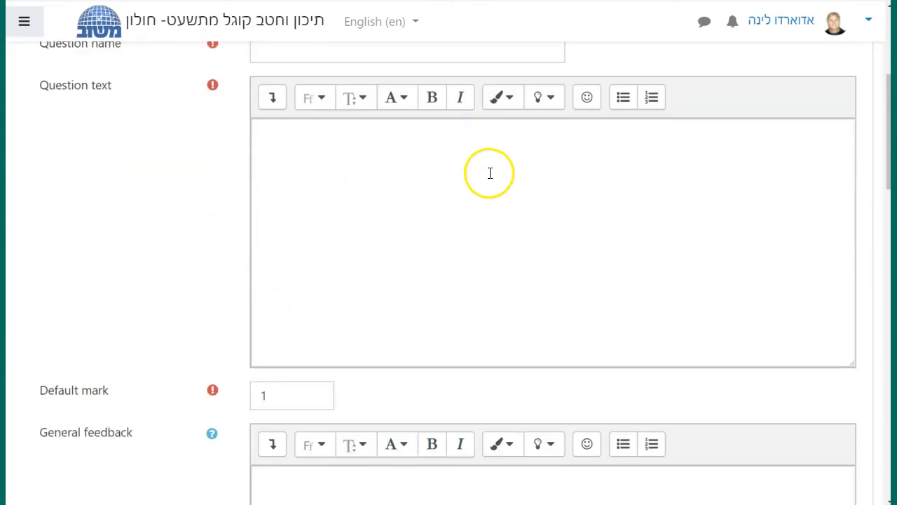
{"action": "left_click", "coordinate": [270, 397]}
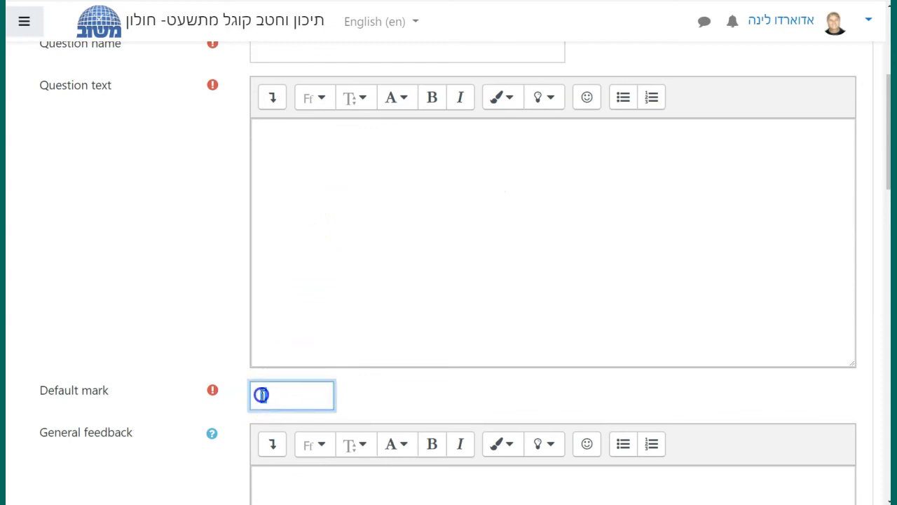
{"action": "type", "text": "5"}
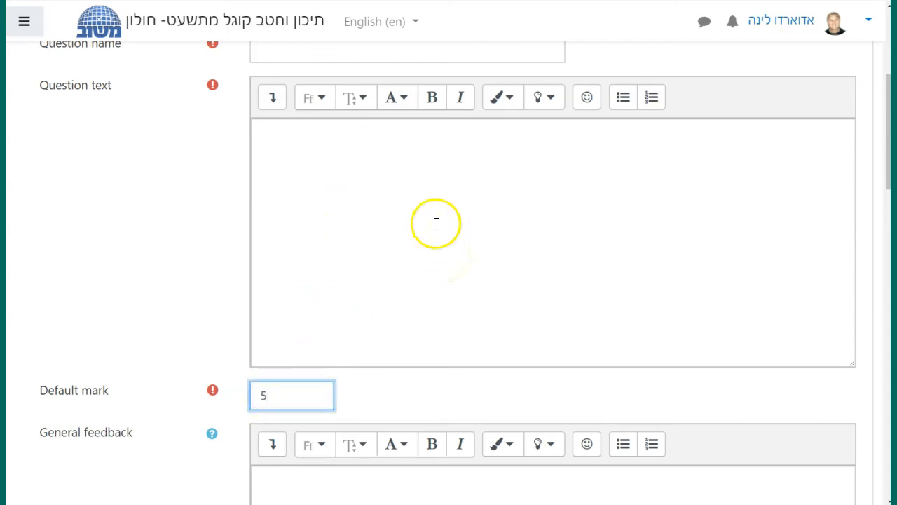
Review the short answer question's feedback, case sensitivity and Answers settings, including the grade and feedback for each answer
{"action": "scroll", "coordinate": [245, 203], "scroll_direction": "down", "scroll_amount": 5}
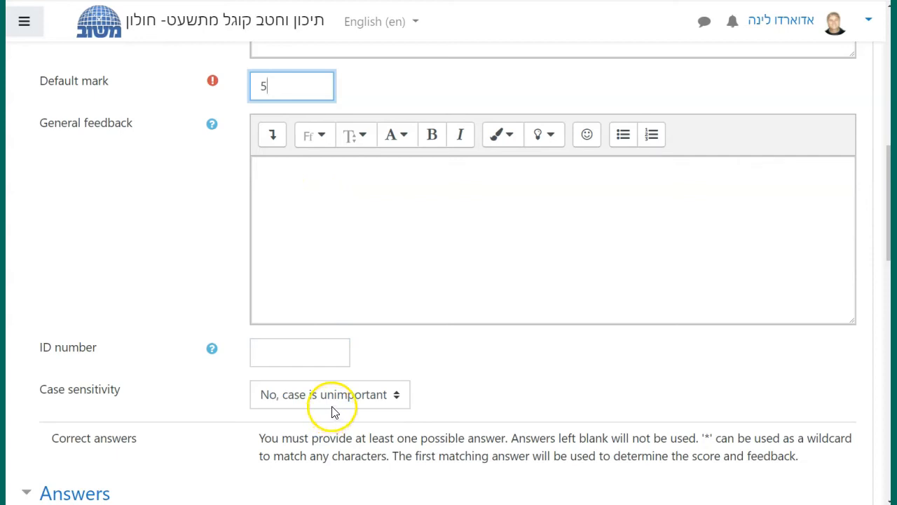
{"action": "scroll", "coordinate": [334, 412], "scroll_direction": "down", "scroll_amount": 3}
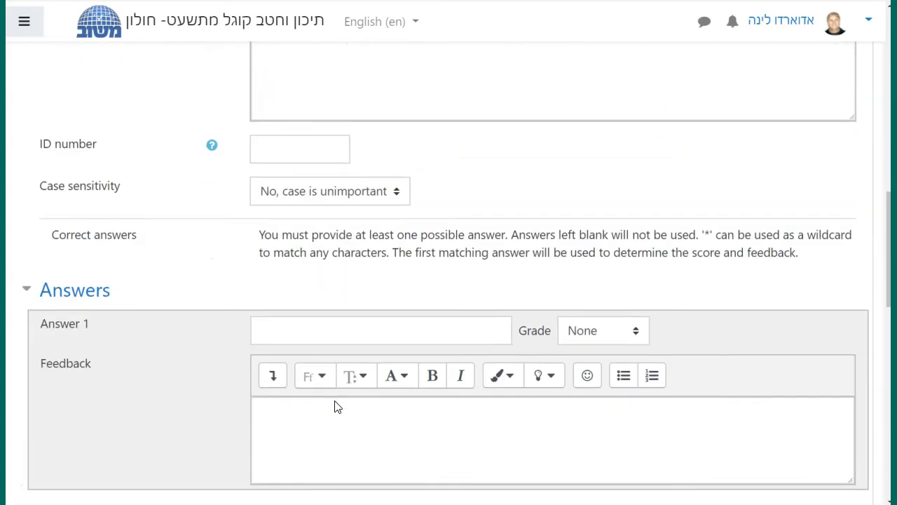
{"action": "scroll", "coordinate": [335, 407], "scroll_direction": "down", "scroll_amount": 4}
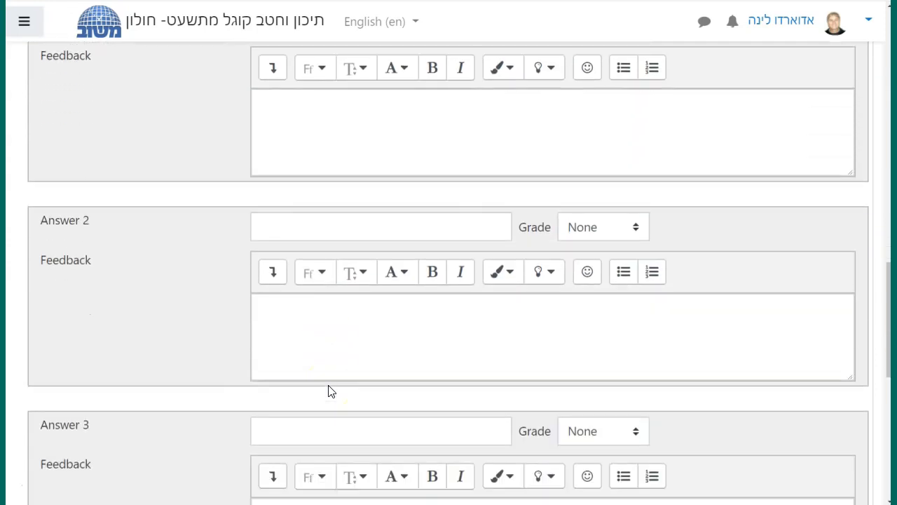
{"action": "scroll", "coordinate": [332, 391], "scroll_direction": "down", "scroll_amount": 3}
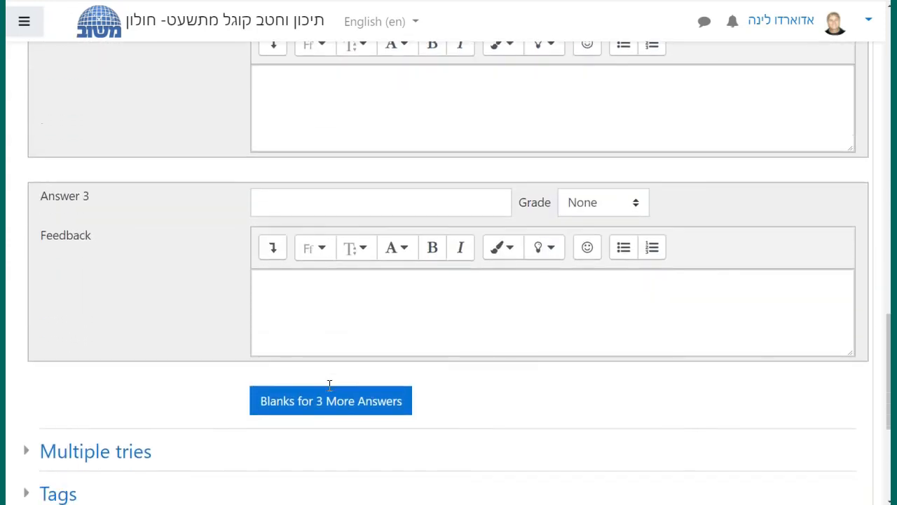
Review the end of the short answer question form, including the extra answer blanks, Multiple tries and Tags sections
{"action": "scroll", "coordinate": [328, 385], "scroll_direction": "down", "scroll_amount": 1}
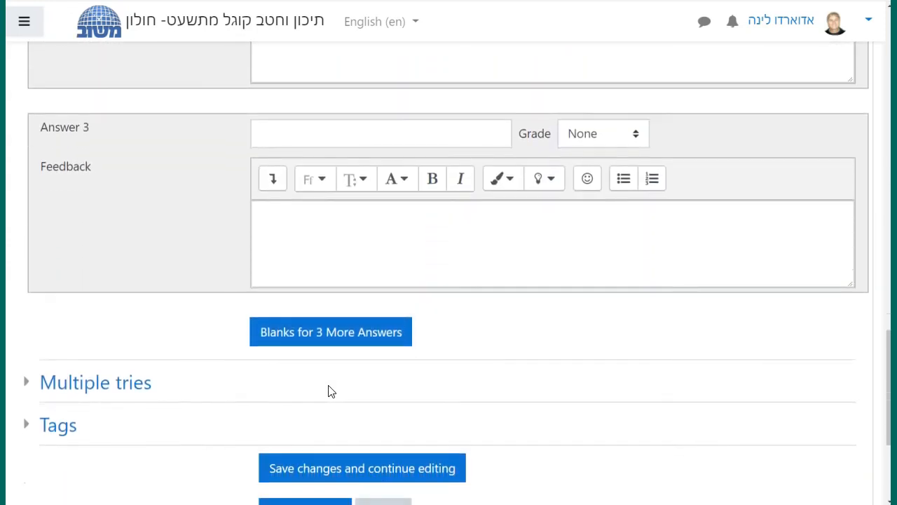
{"action": "scroll", "coordinate": [328, 385], "scroll_direction": "down", "scroll_amount": 2}
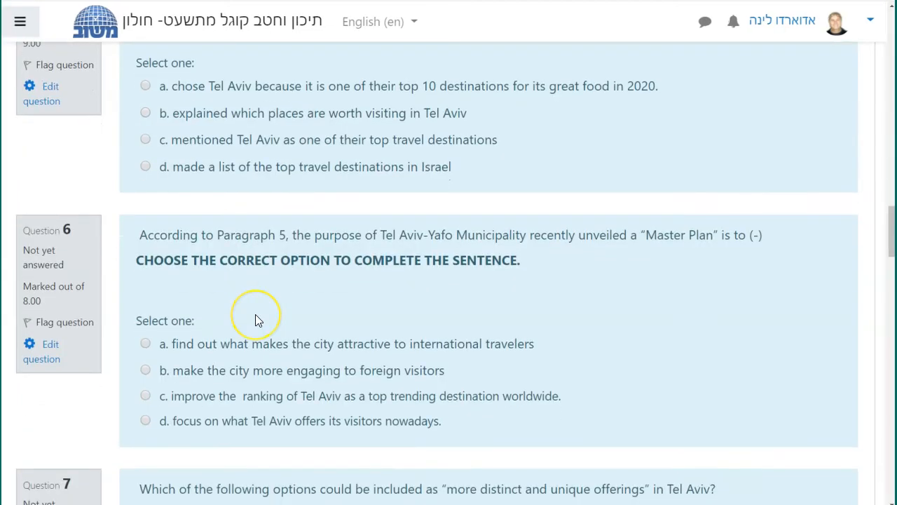
Examine the finished quiz's multiple-choice reading questions 6 and 7 and the listening comprehension questions with the embedded recording
{"action": "scroll", "coordinate": [256, 314], "scroll_direction": "down", "scroll_amount": 1}
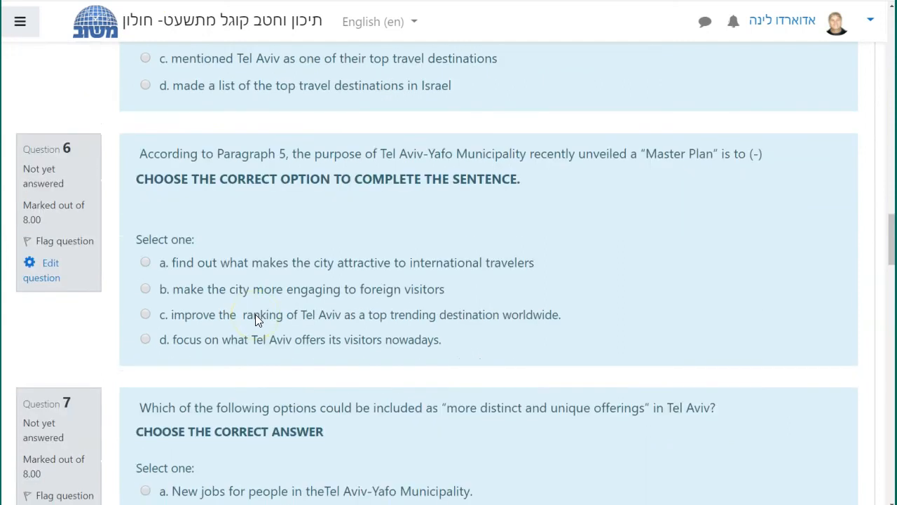
{"action": "scroll", "coordinate": [255, 314], "scroll_direction": "down", "scroll_amount": 2}
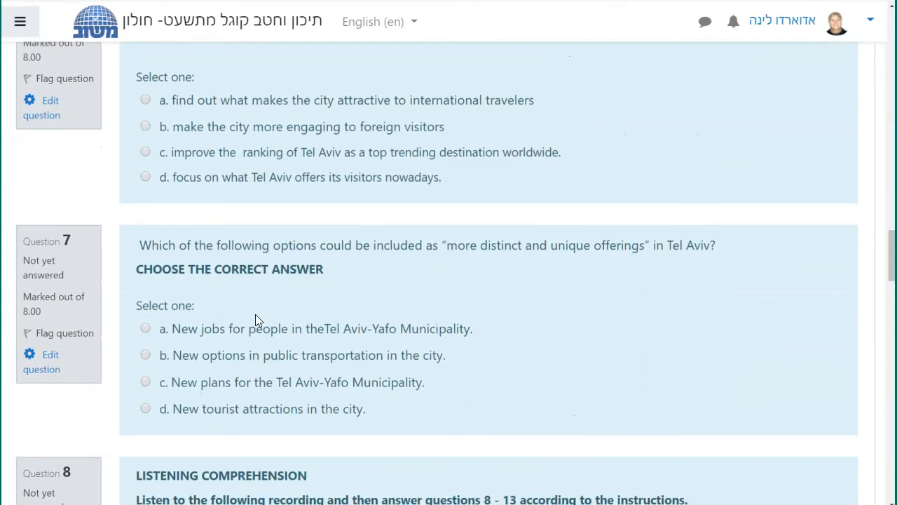
{"action": "scroll", "coordinate": [255, 314], "scroll_direction": "down", "scroll_amount": 3}
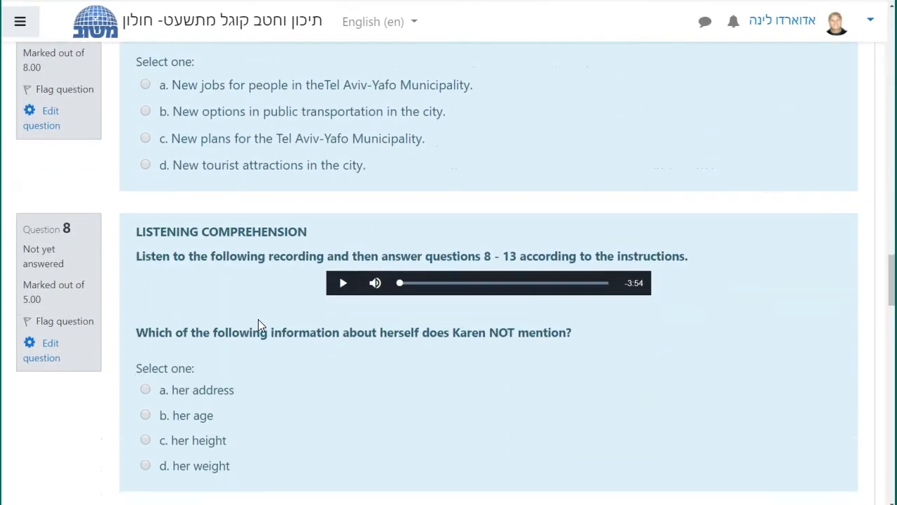
{"action": "scroll", "coordinate": [259, 320], "scroll_direction": "down", "scroll_amount": 1}
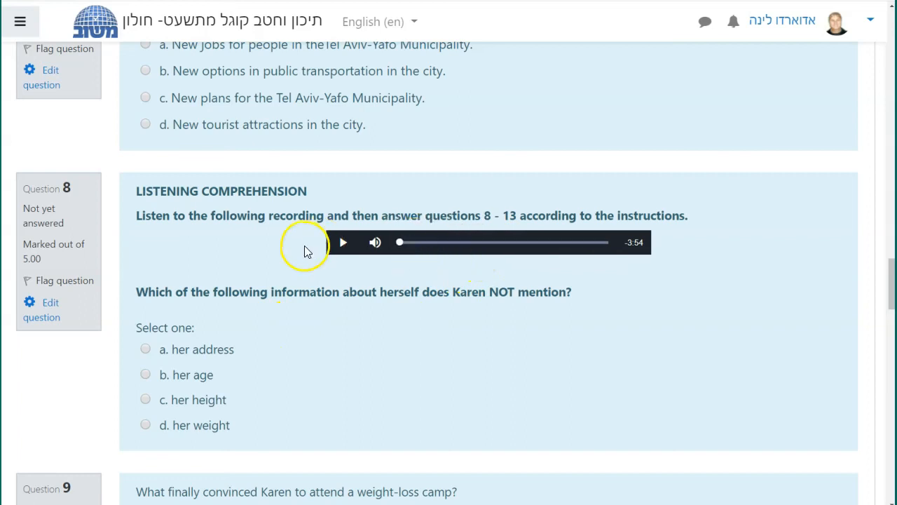
{"action": "mouse_move", "coordinate": [391, 259]}
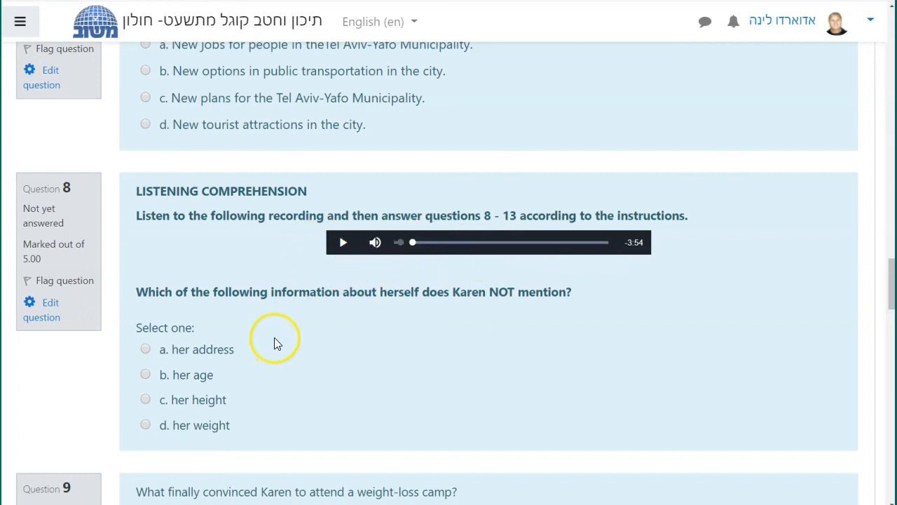
{"action": "scroll", "coordinate": [274, 337], "scroll_direction": "down", "scroll_amount": 2}
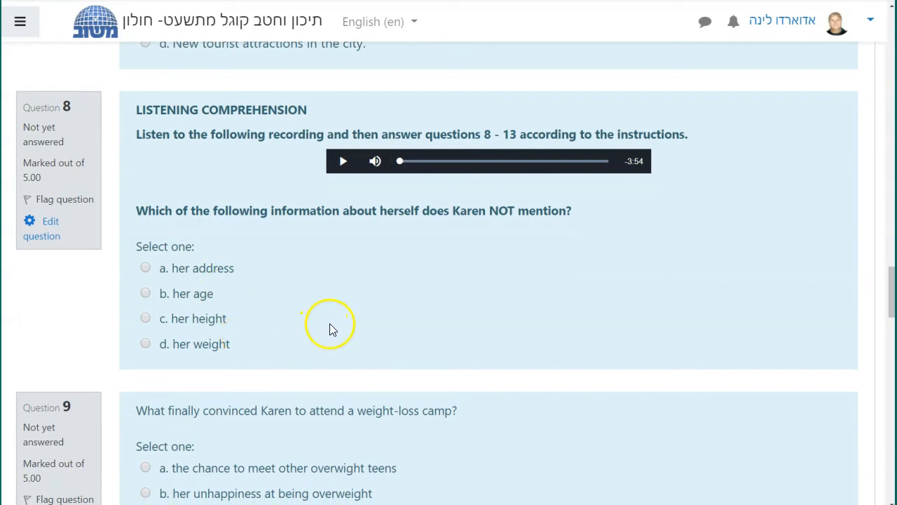
{"action": "scroll", "coordinate": [403, 273], "scroll_direction": "down", "scroll_amount": 2}
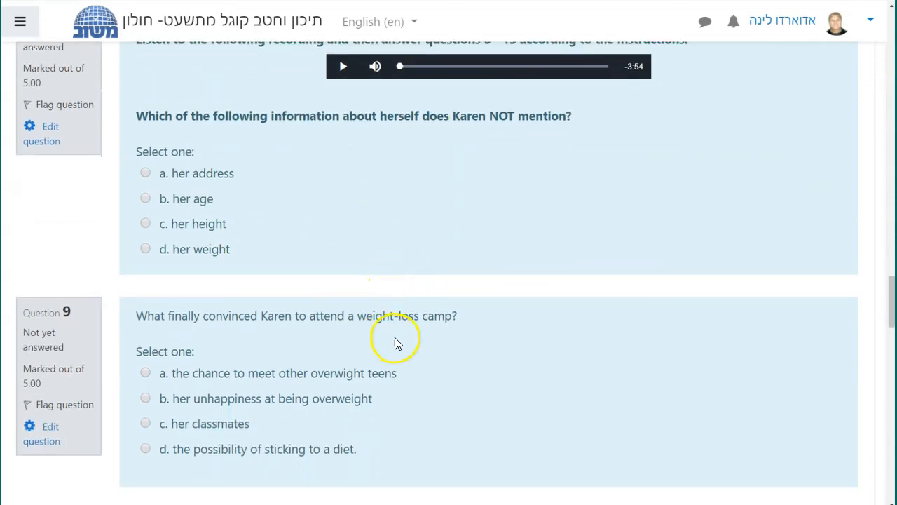
{"action": "scroll", "coordinate": [395, 340], "scroll_direction": "down", "scroll_amount": 1}
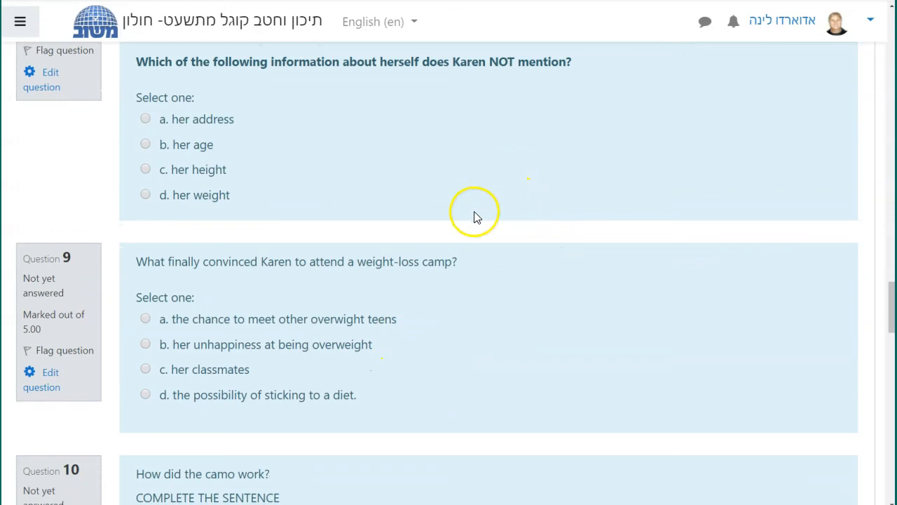
Examine listening questions 10 to 13, including the written-answer ones, and the end of the quiz attempt page with its navigation
{"action": "scroll", "coordinate": [418, 290], "scroll_direction": "down", "scroll_amount": 3}
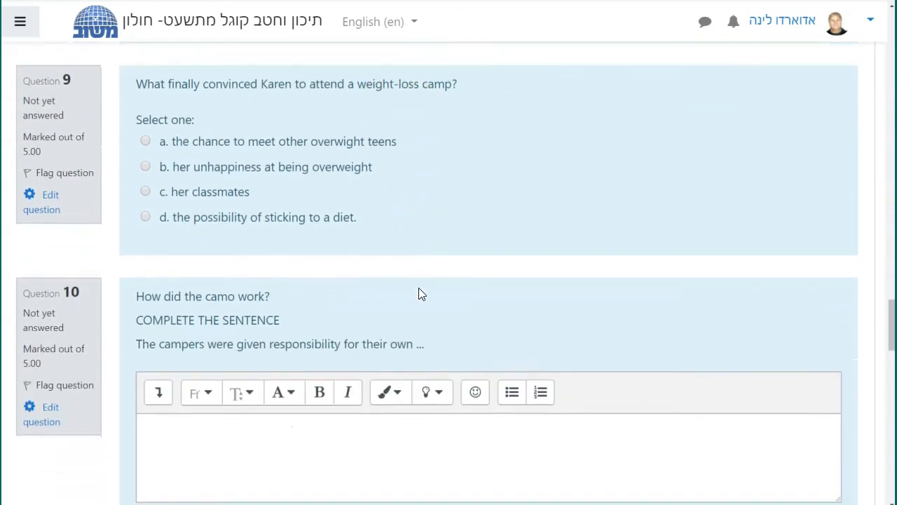
{"action": "scroll", "coordinate": [420, 293], "scroll_direction": "down", "scroll_amount": 6}
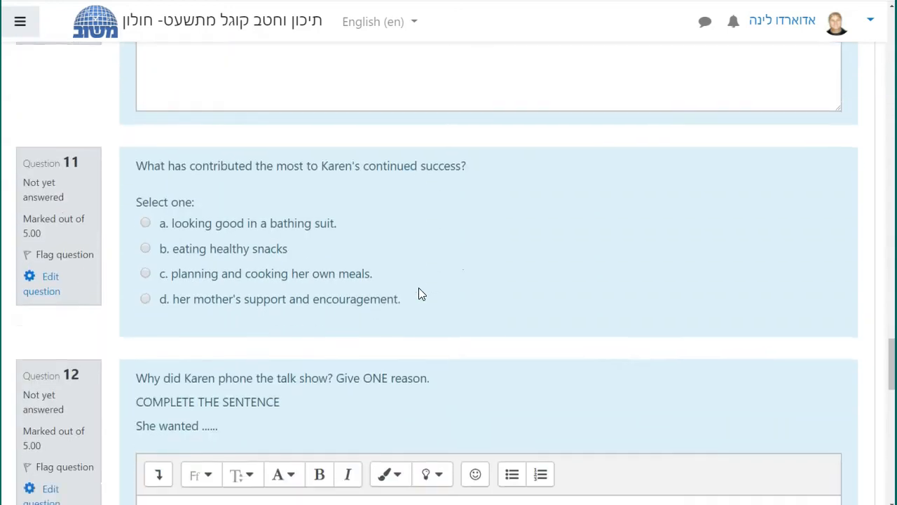
{"action": "scroll", "coordinate": [419, 293], "scroll_direction": "down", "scroll_amount": 6}
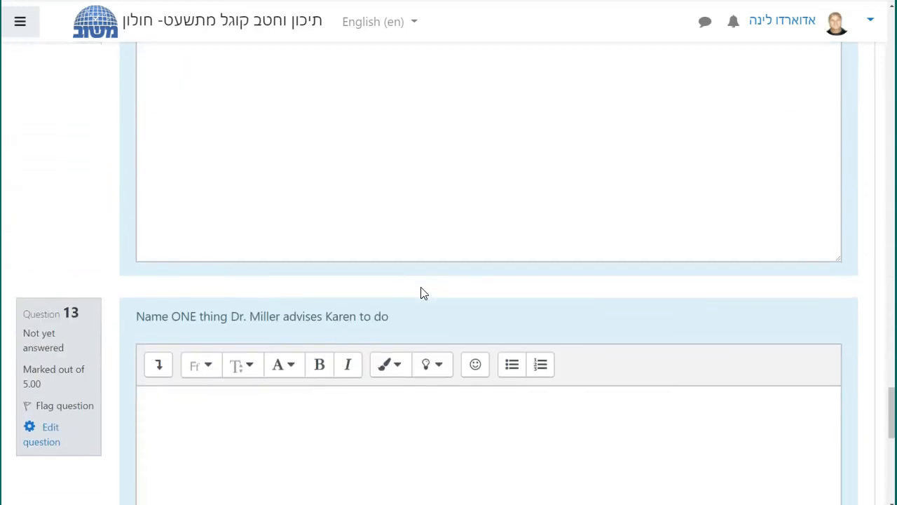
{"action": "scroll", "coordinate": [421, 293], "scroll_direction": "down", "scroll_amount": 1}
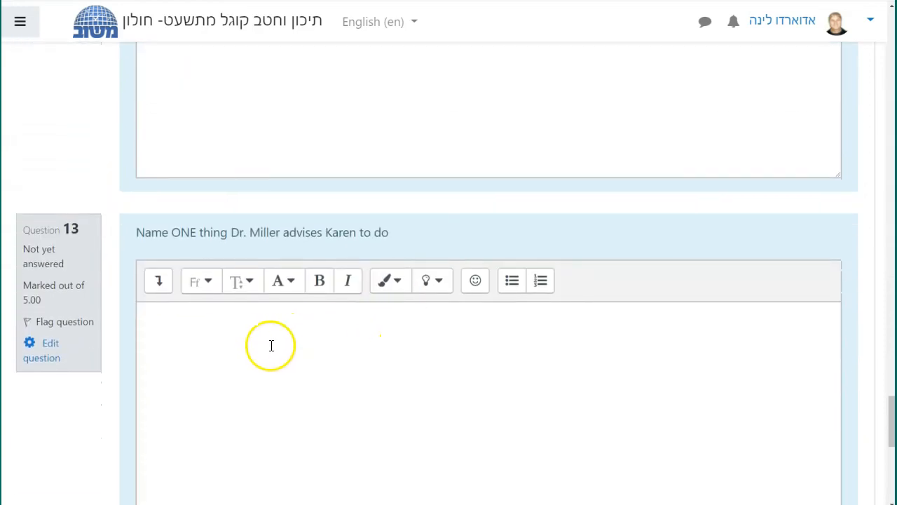
{"action": "scroll", "coordinate": [287, 330], "scroll_direction": "down", "scroll_amount": 1}
{"action": "scroll", "coordinate": [427, 299], "scroll_direction": "down", "scroll_amount": 1}
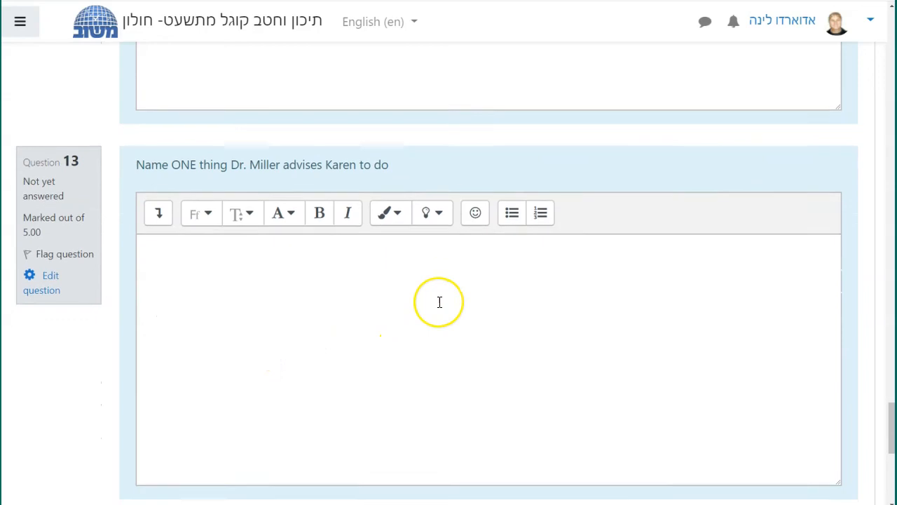
{"action": "scroll", "coordinate": [439, 302], "scroll_direction": "down", "scroll_amount": 2}
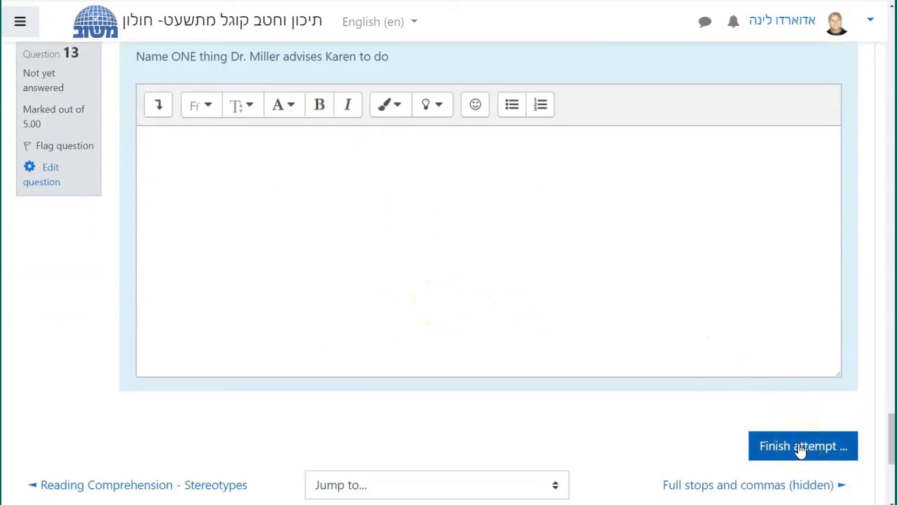
{"action": "scroll", "coordinate": [586, 389], "scroll_direction": "down", "scroll_amount": 2}
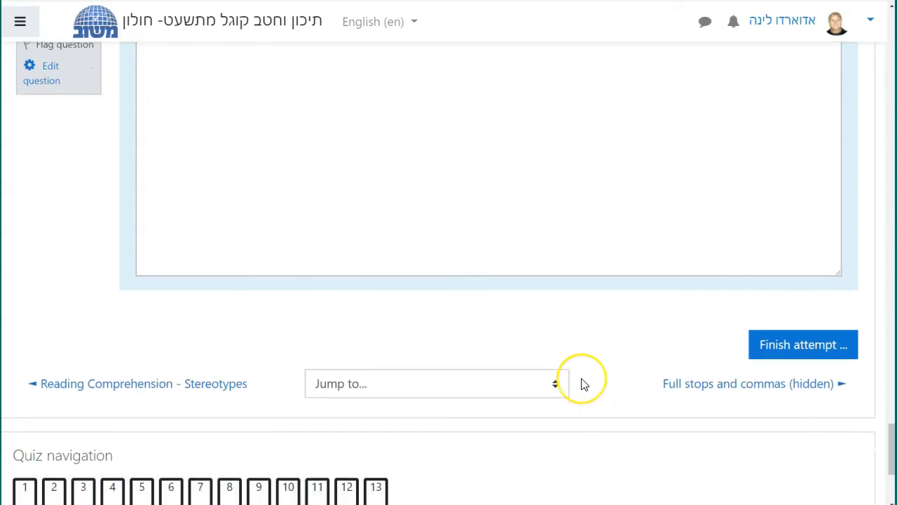
{"action": "scroll", "coordinate": [581, 382], "scroll_direction": "down", "scroll_amount": 3}
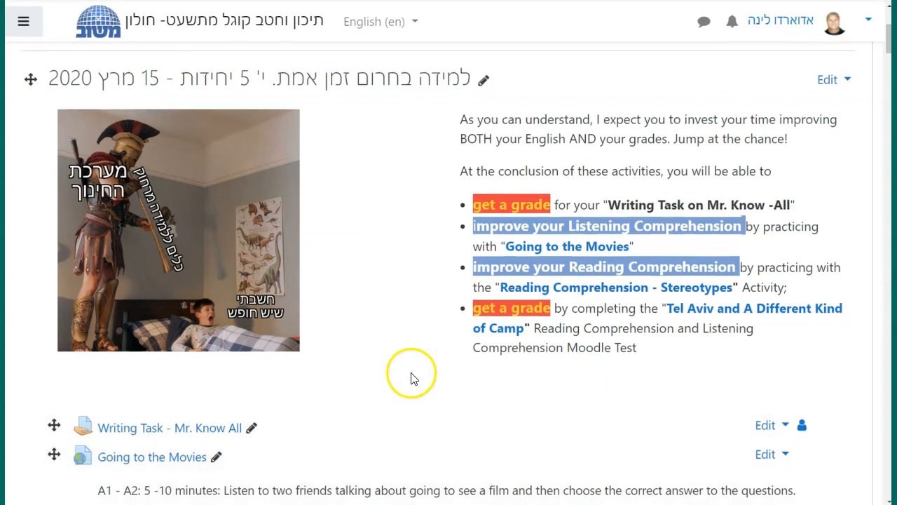
Review the course section's introduction, learning goals and activity list, including the Tel Aviv and A Different Kind of Camp quiz
{"action": "scroll", "coordinate": [411, 376], "scroll_direction": "down", "scroll_amount": 1}
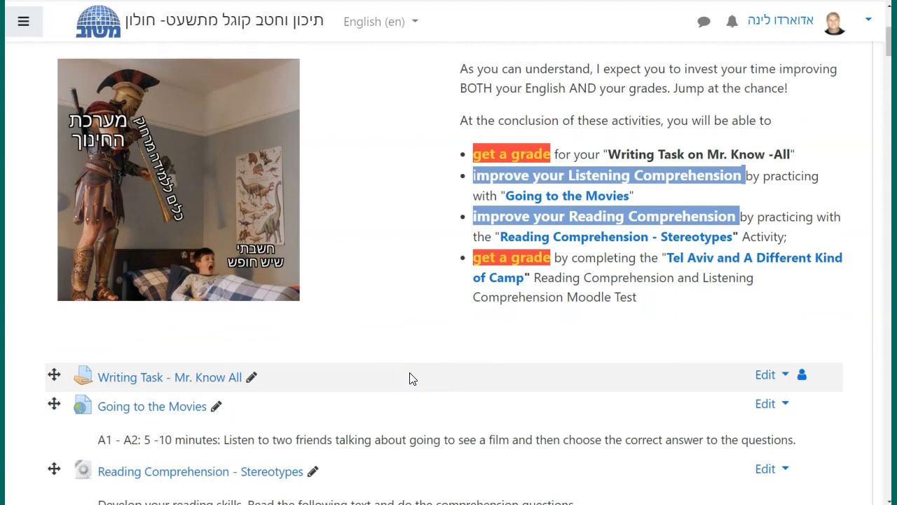
{"action": "scroll", "coordinate": [411, 378], "scroll_direction": "down", "scroll_amount": 3}
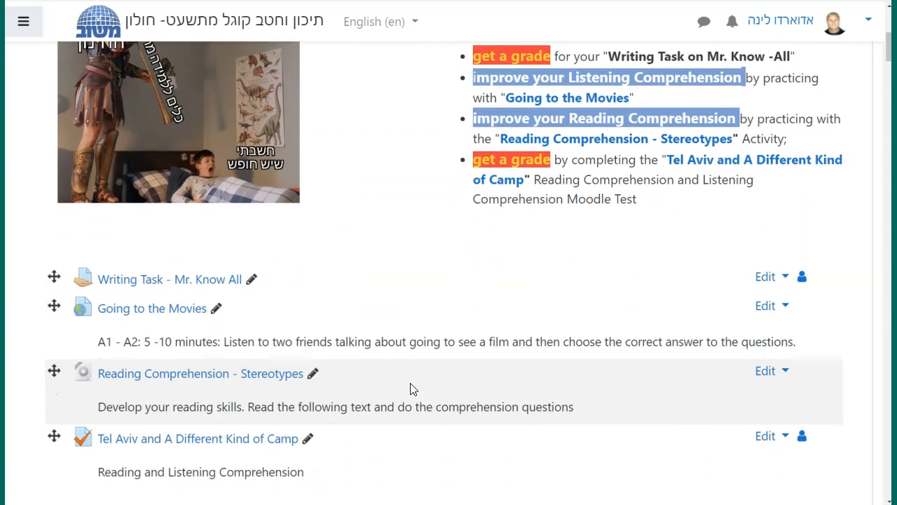
{"action": "scroll", "coordinate": [412, 393], "scroll_direction": "down", "scroll_amount": 2}
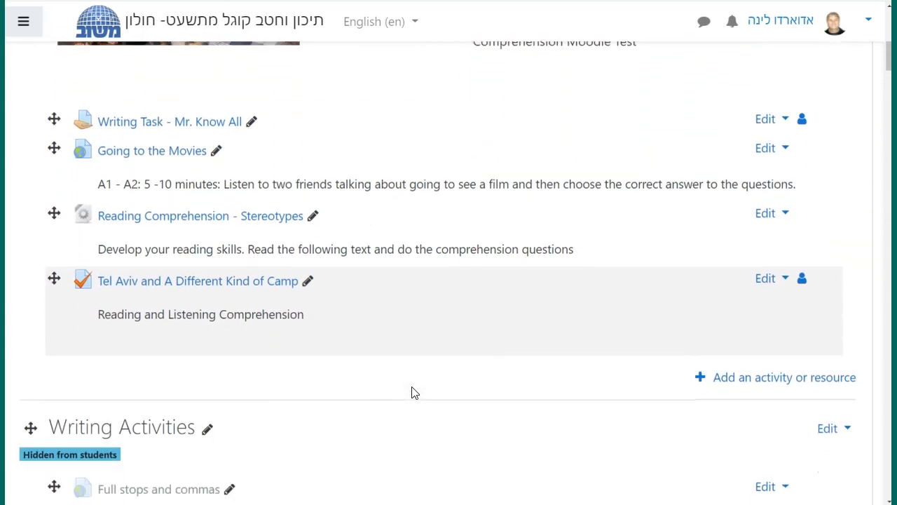
{"action": "scroll", "coordinate": [412, 392], "scroll_direction": "up", "scroll_amount": 4}
{"action": "scroll", "coordinate": [412, 392], "scroll_direction": "up", "scroll_amount": 2}
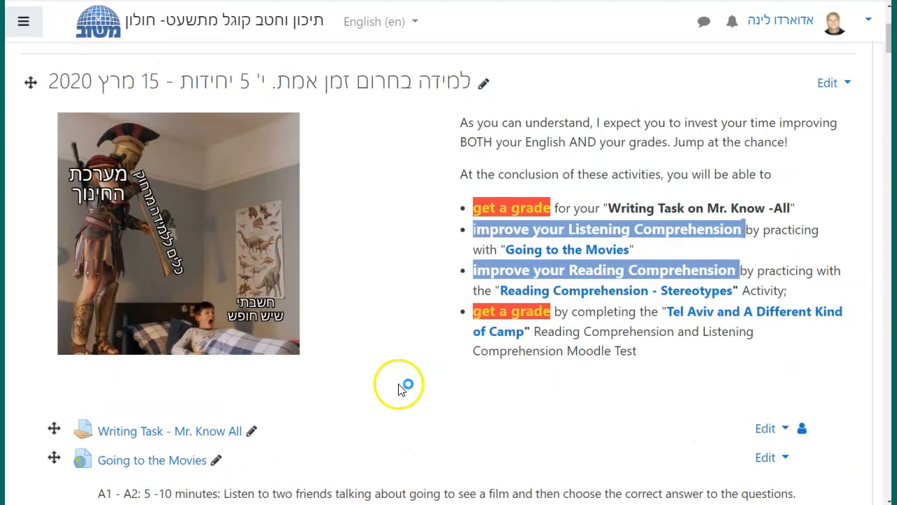